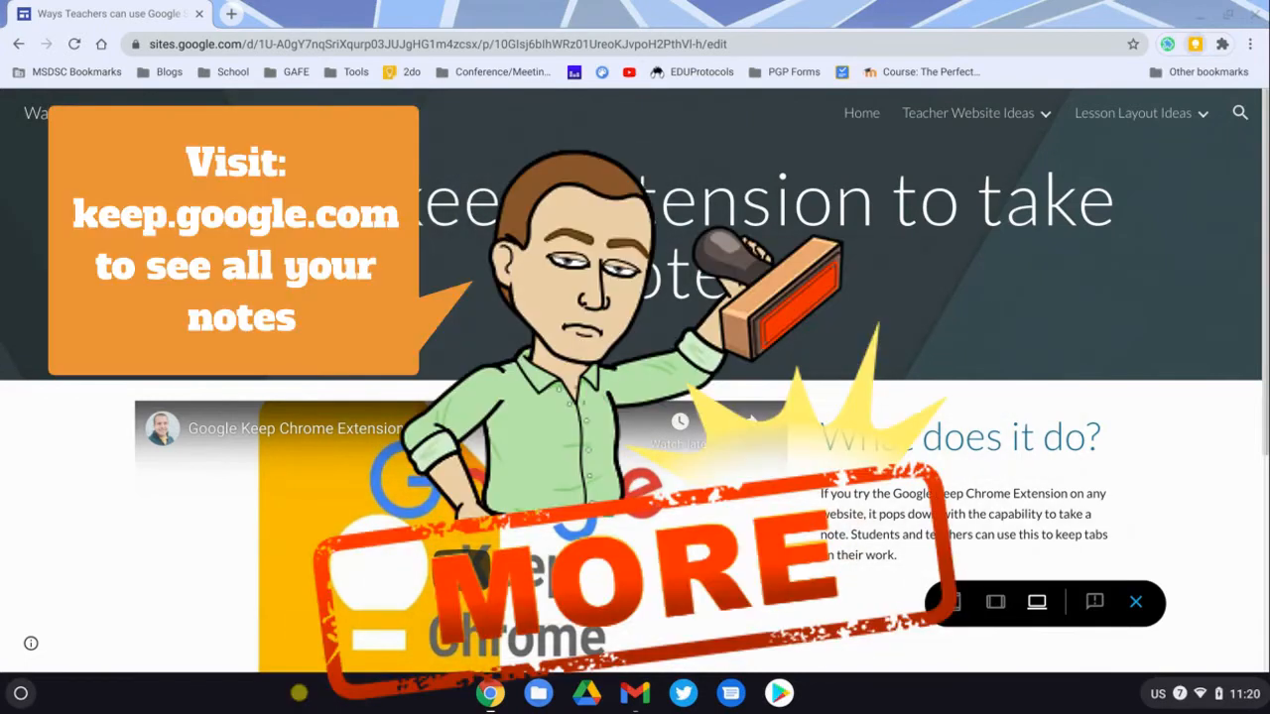
Save the current page as a note with the Google Keep extension and open that note in Google Keep.
left_click(1195, 45)
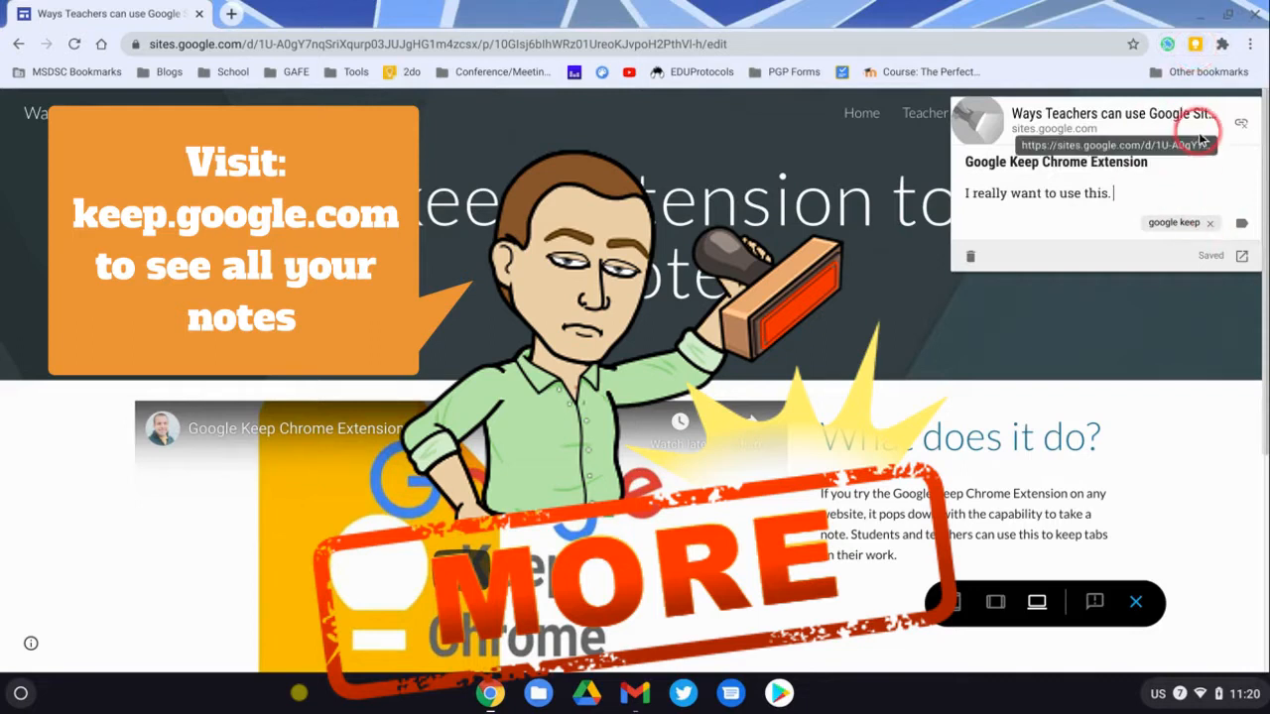
left_click(1200, 185)
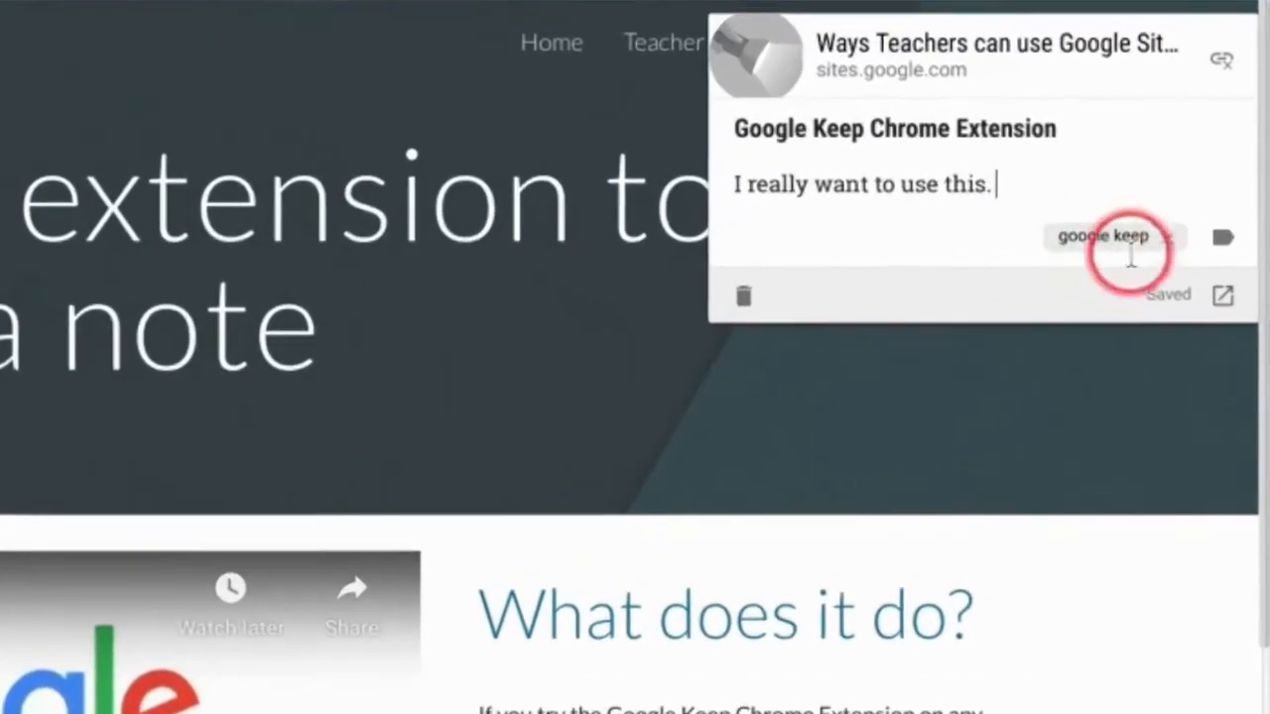
left_click(1224, 306)
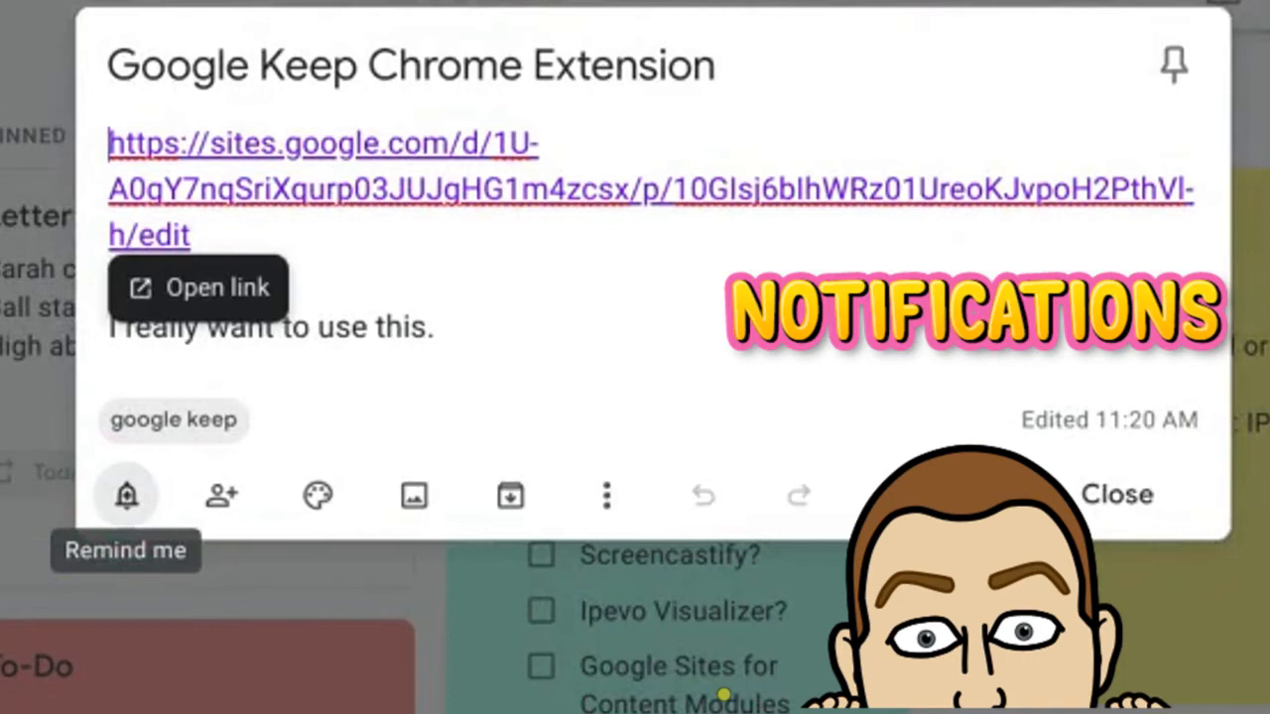
Set a reminder on the note for later today at 8:00 PM.
left_click(129, 496)
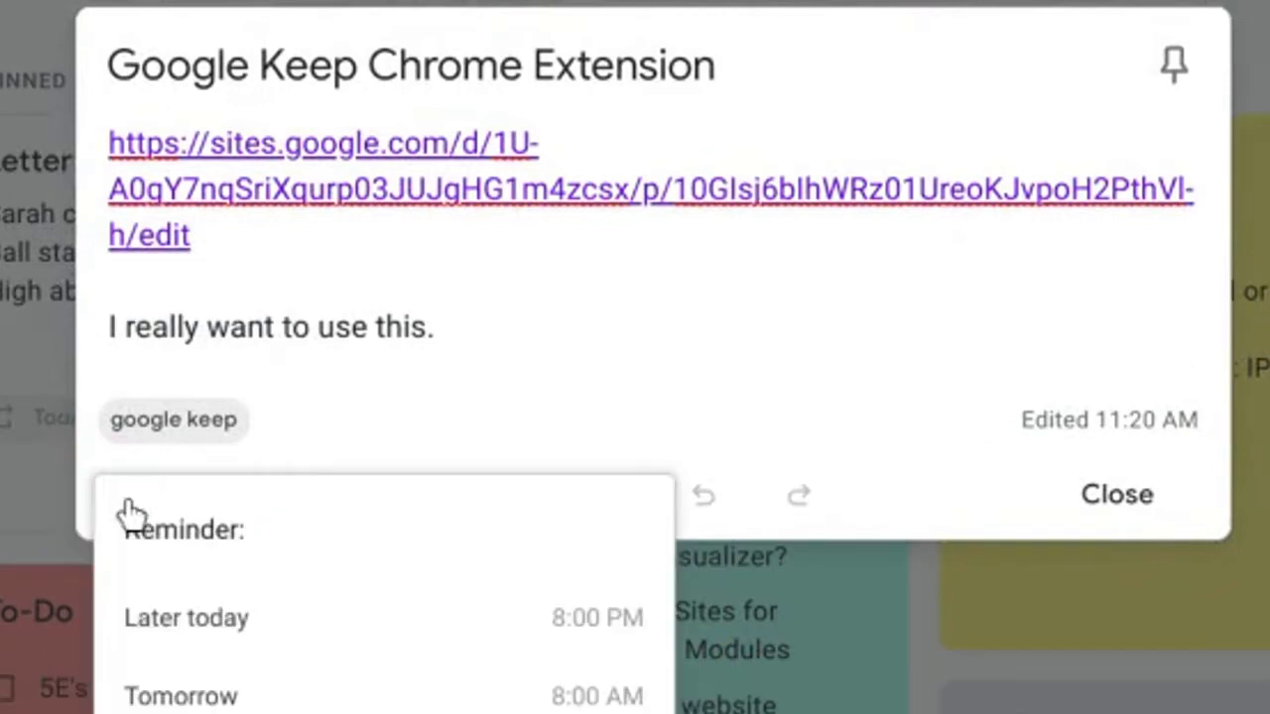
left_click(198, 610)
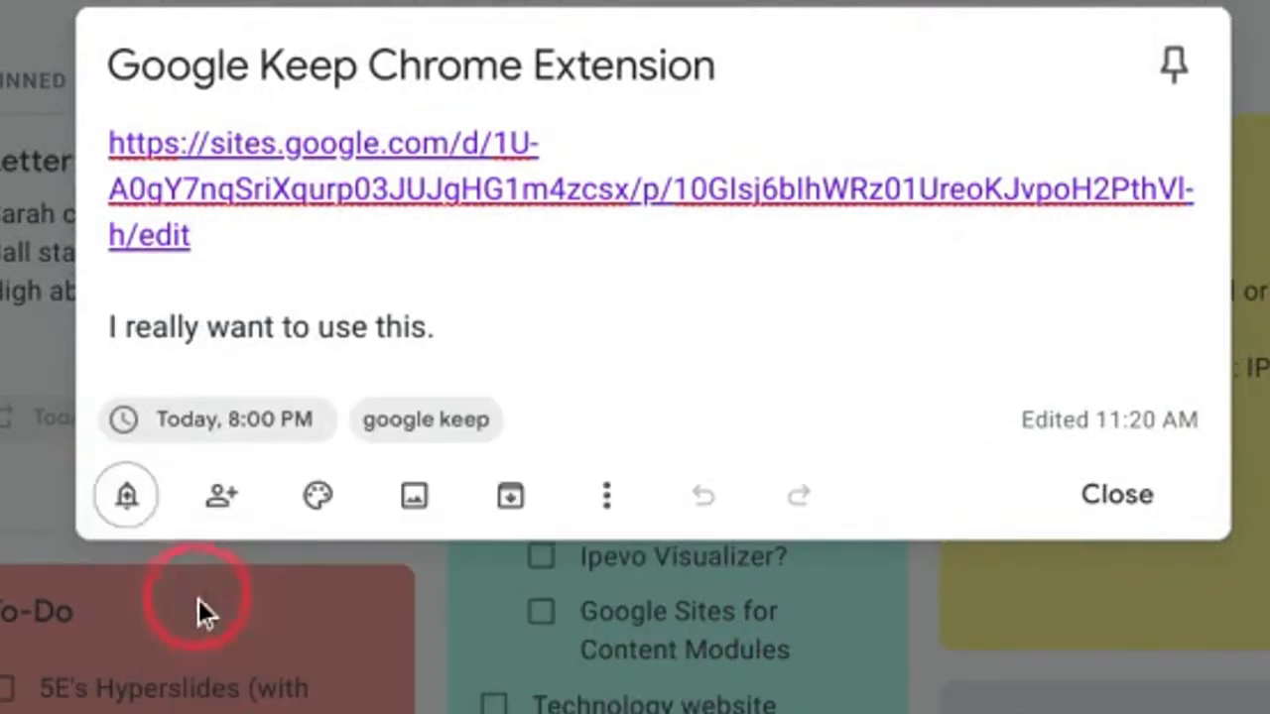
View the note's collaborator sharing options without adding anyone.
left_click(222, 503)
left_click(414, 421)
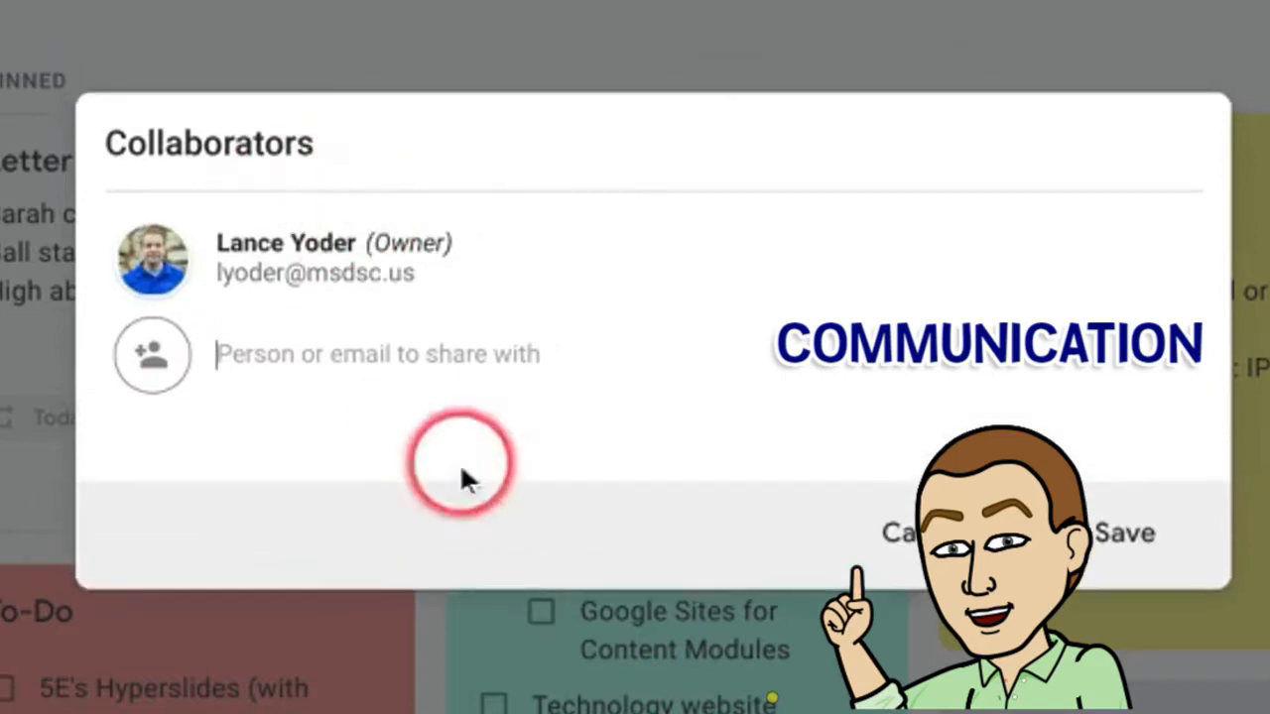
left_click(928, 535)
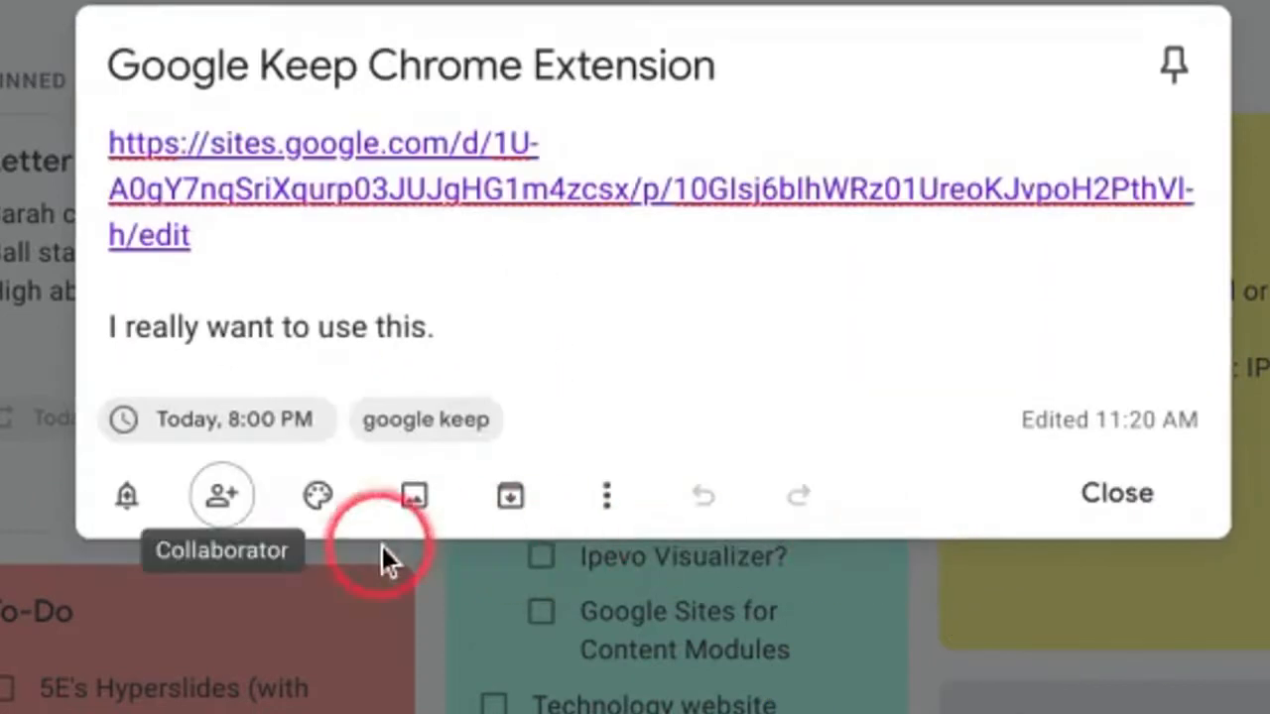
Colour the note red and add the Google Keep Chrome Extension picture from the Downloads folder.
mouse_move(320, 493)
left_click(385, 291)
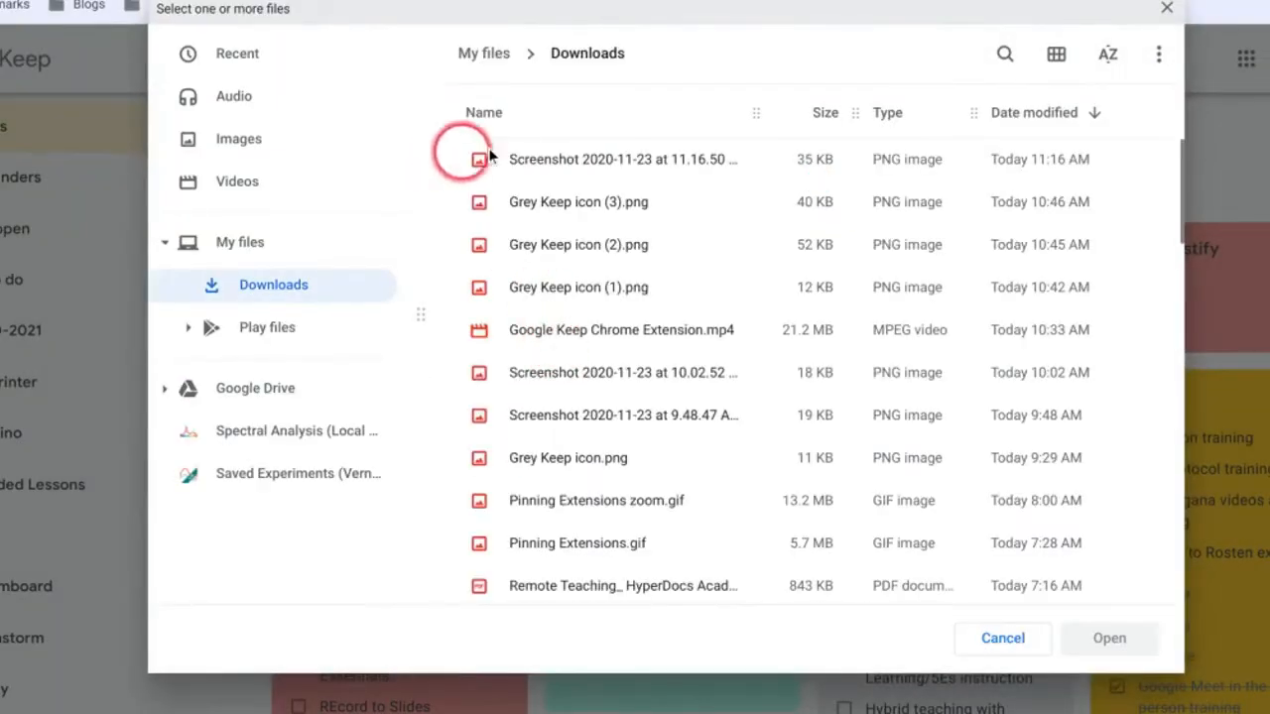
double_click(542, 204)
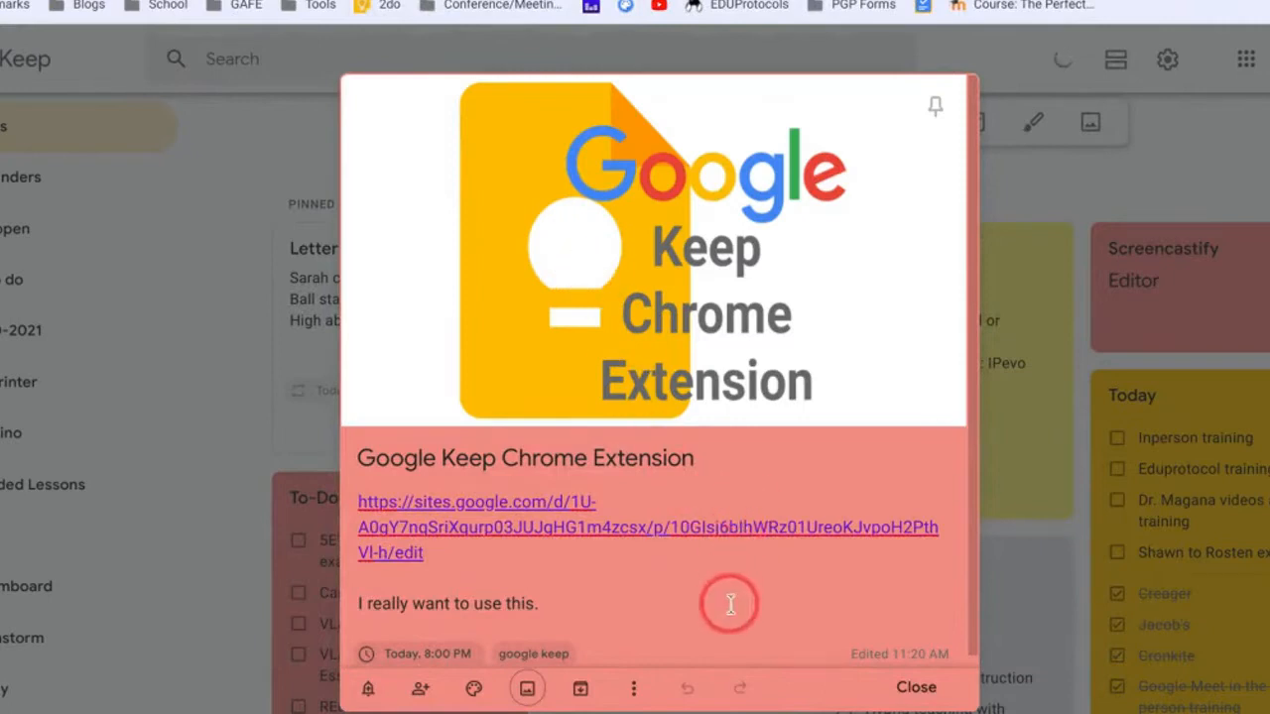
Capture a partial screenshot of the note's picture, copy it to the clipboard and paste it into the note.
left_click(528, 690)
left_click(1164, 16)
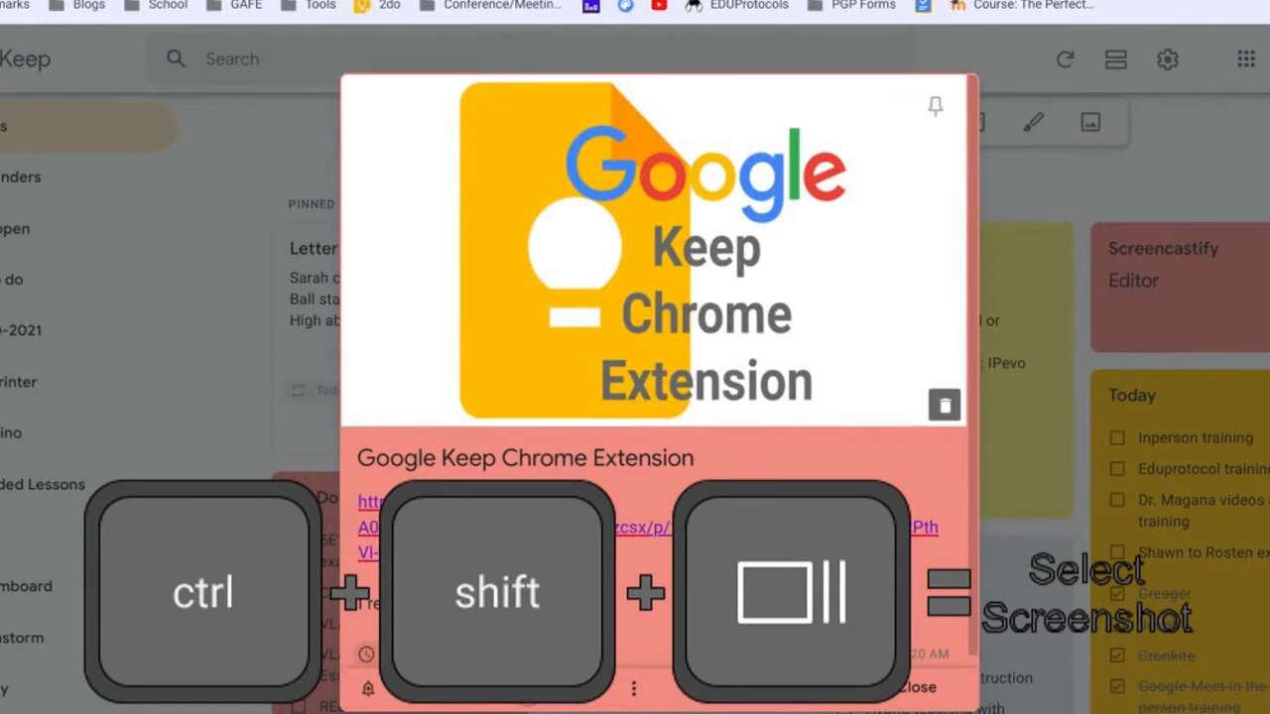
key("ctrl+shift+F5")
left_click_drag(436, 77, 921, 424)
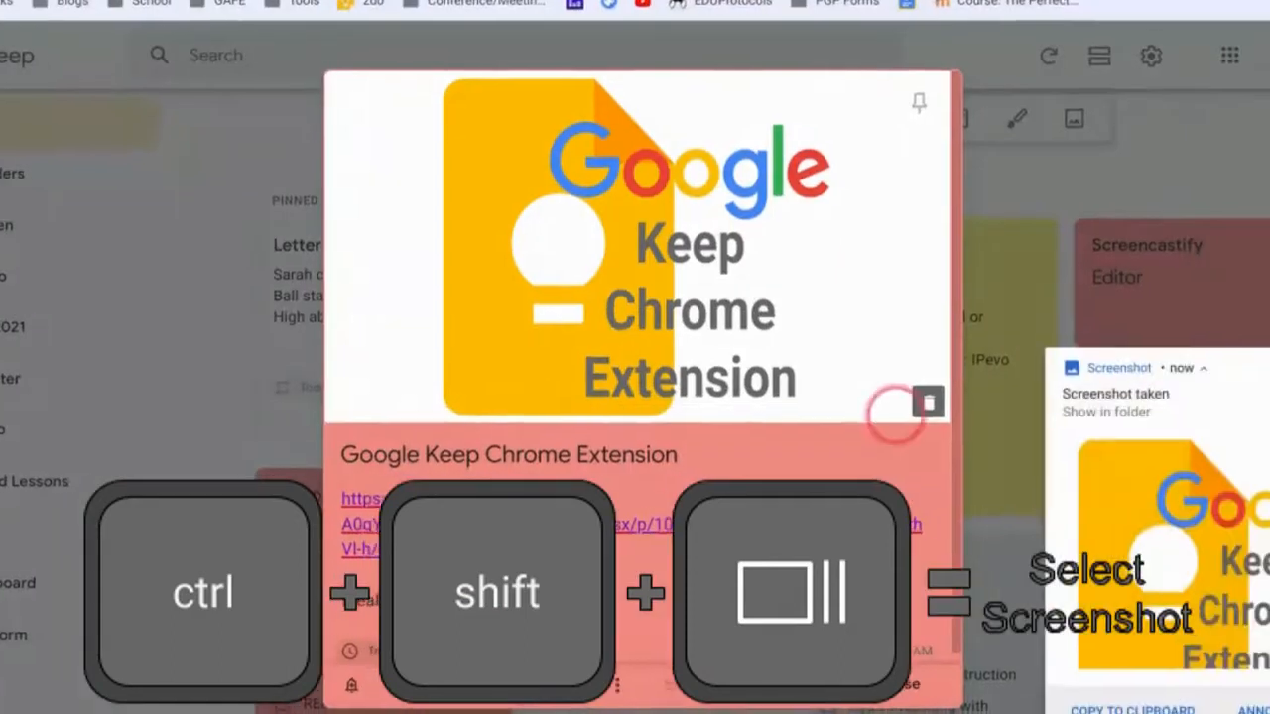
left_click(1130, 710)
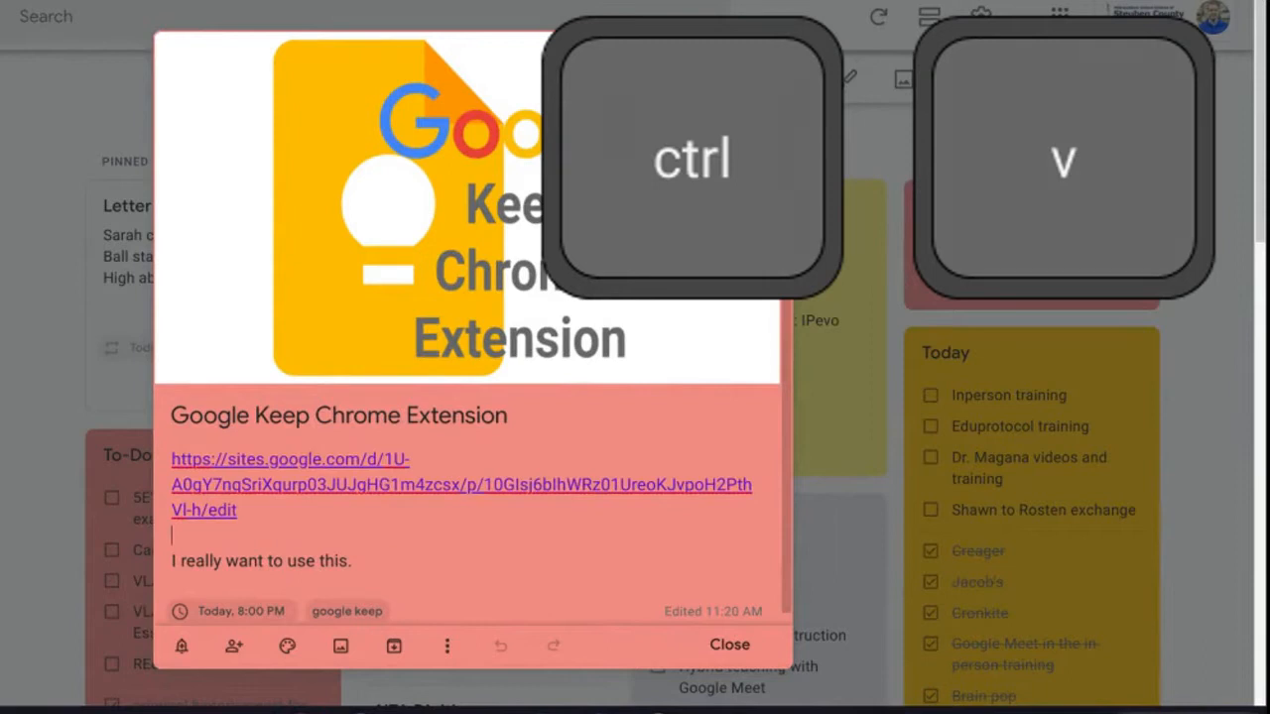
key("ctrl+v")
left_click(682, 209)
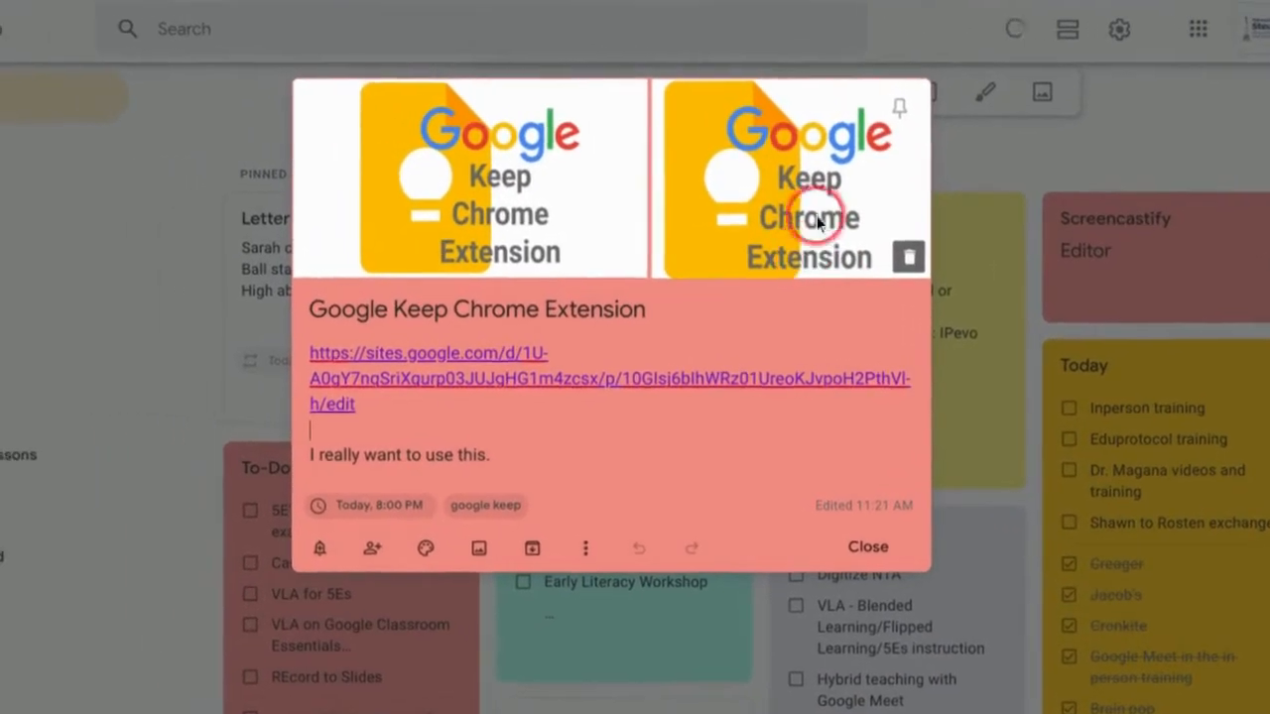
View the second picture at full size and delete it from the note.
left_click(879, 203)
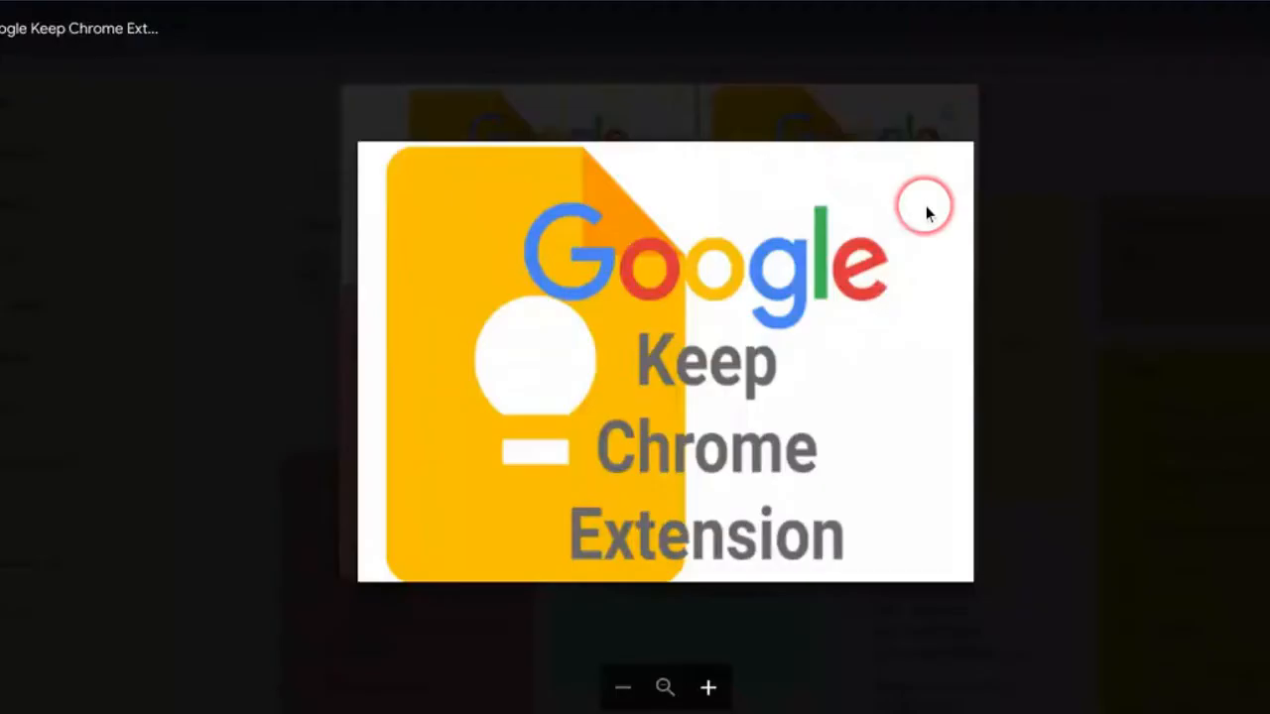
left_click(4, 30)
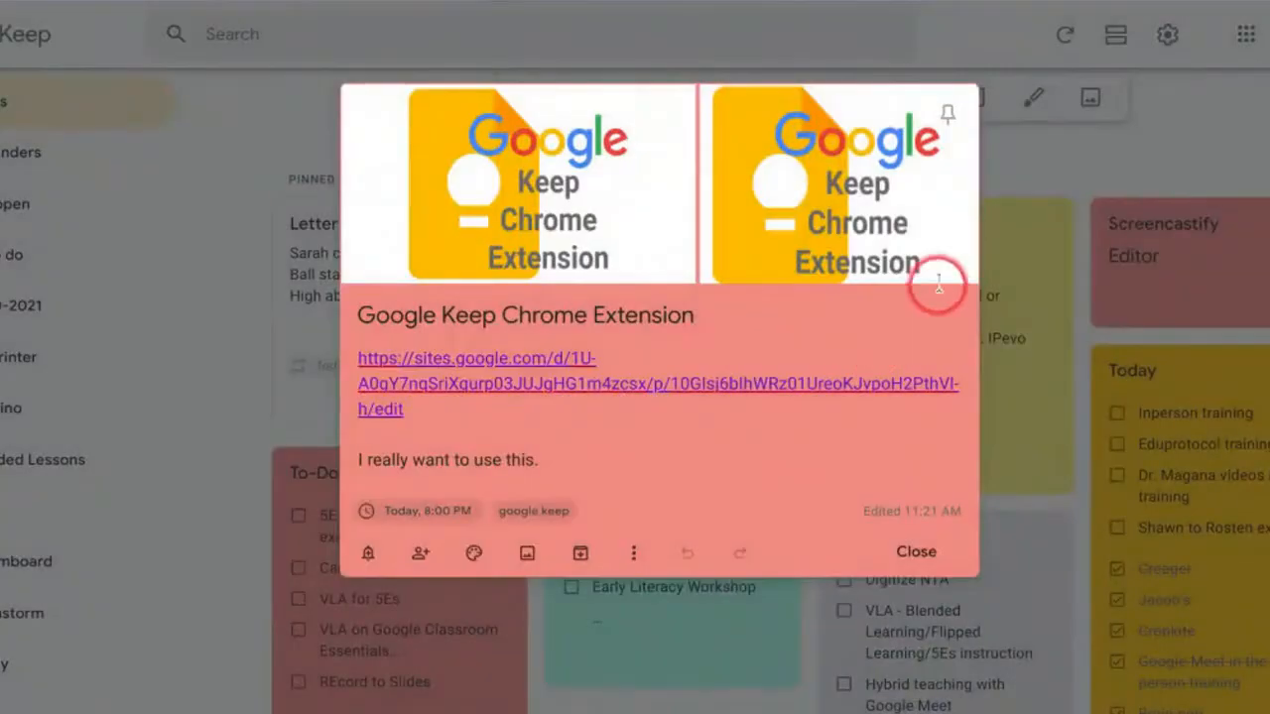
left_click(952, 263)
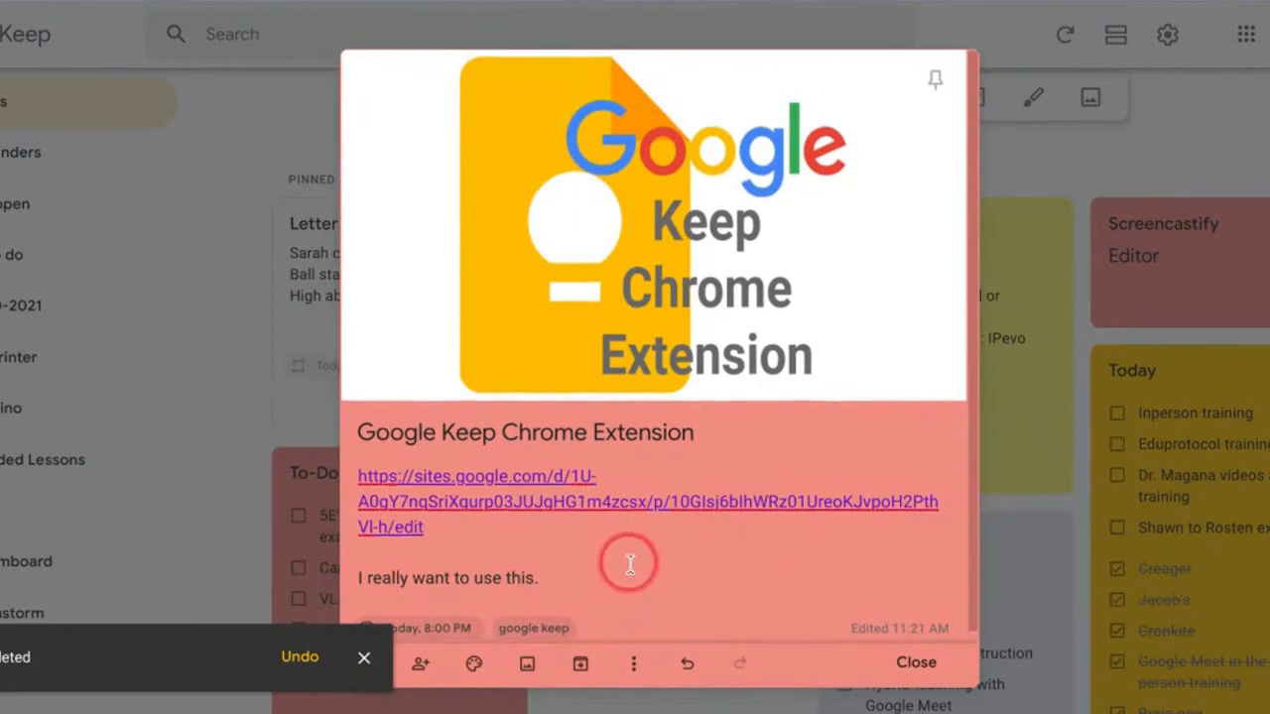
Open the note's picture for drawing and sketch a rough black pen outline around the Google Keep logo.
left_click(775, 238)
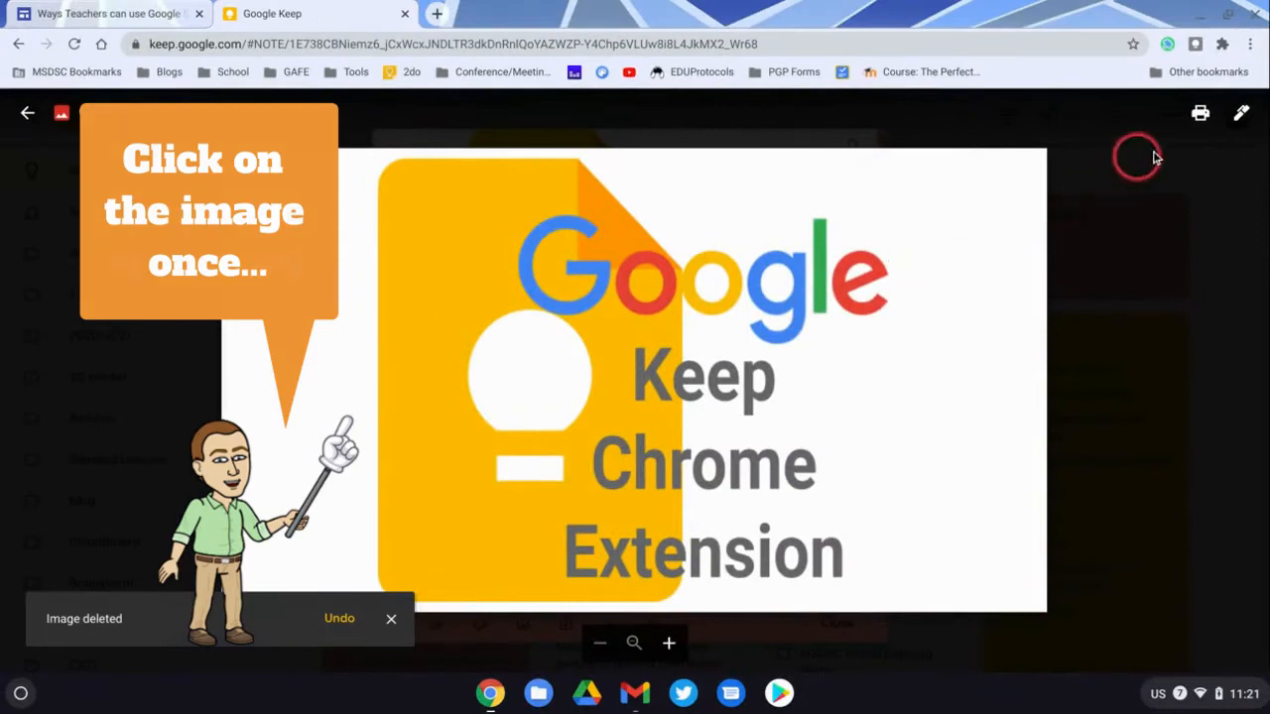
left_click(1240, 113)
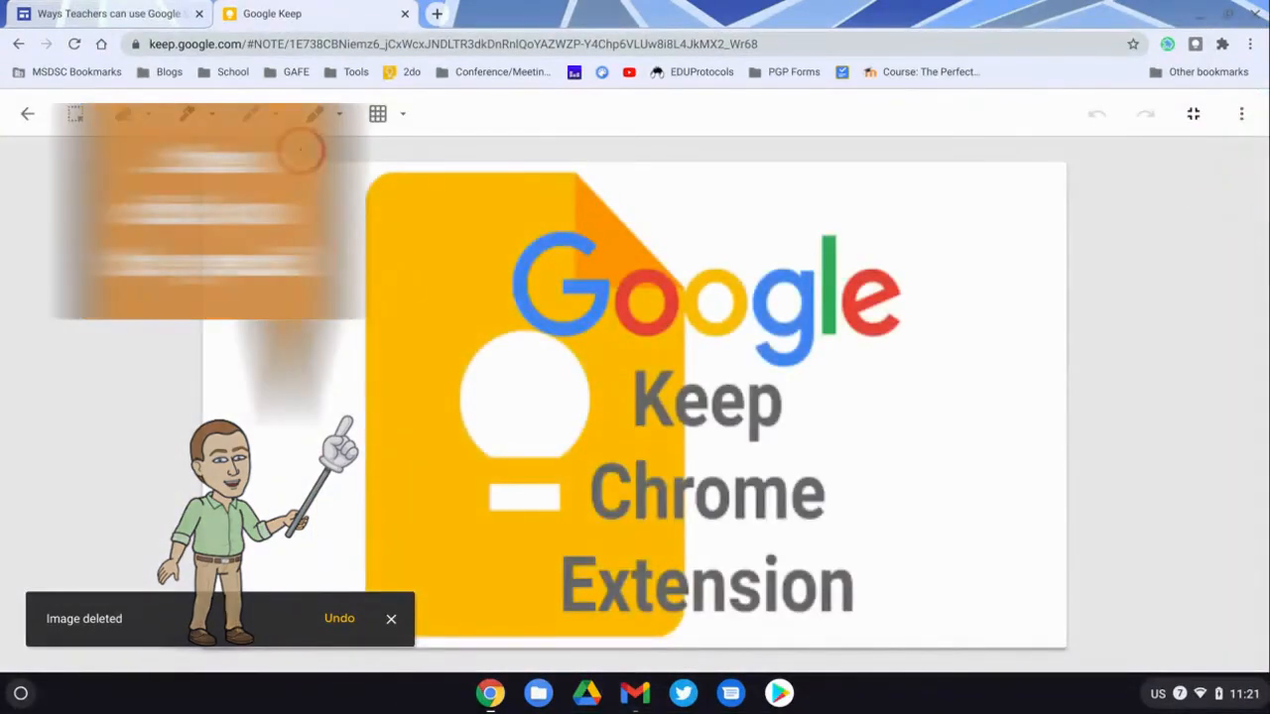
left_click_drag(351, 188, 330, 322)
mouse_move(313, 513)
left_mouse_down()
mouse_move(765, 585)
mouse_move(1012, 241)
mouse_move(317, 210)
left_mouse_up()
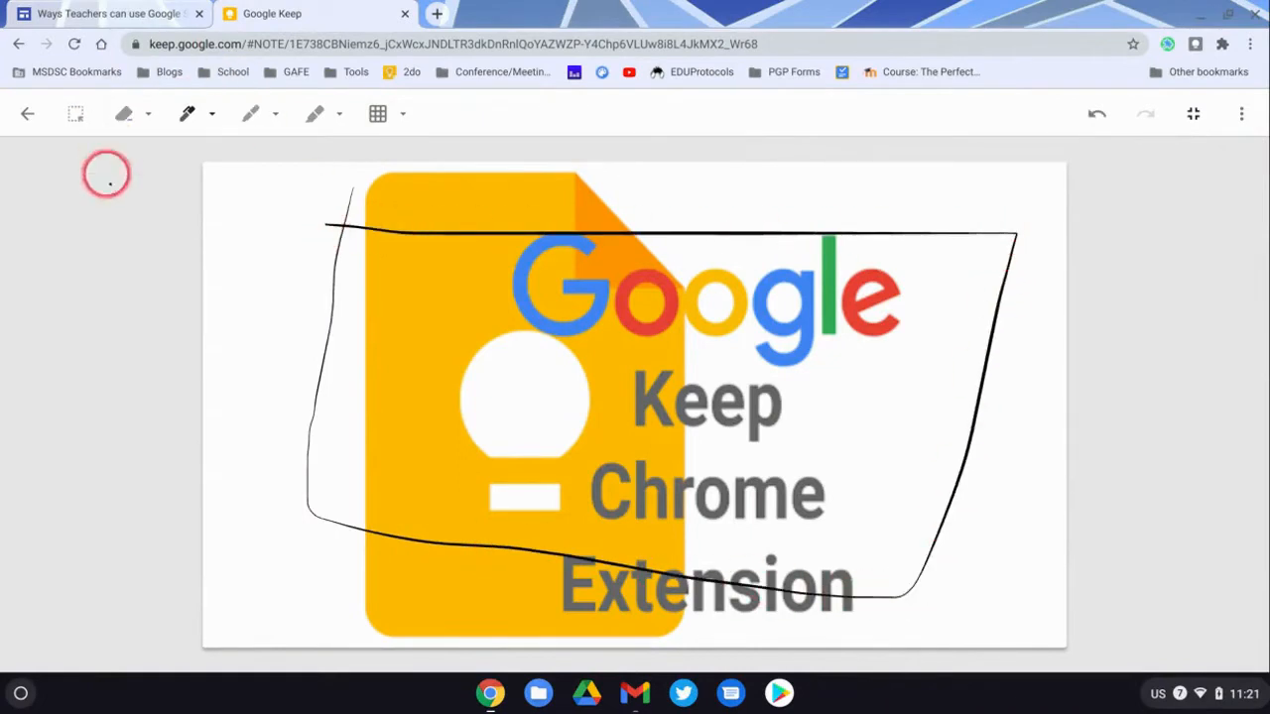
Review the drawing's grid background options with None selected, and return to the note.
left_click(393, 115)
left_click(413, 159)
left_click(392, 117)
left_click(410, 117)
left_click(491, 161)
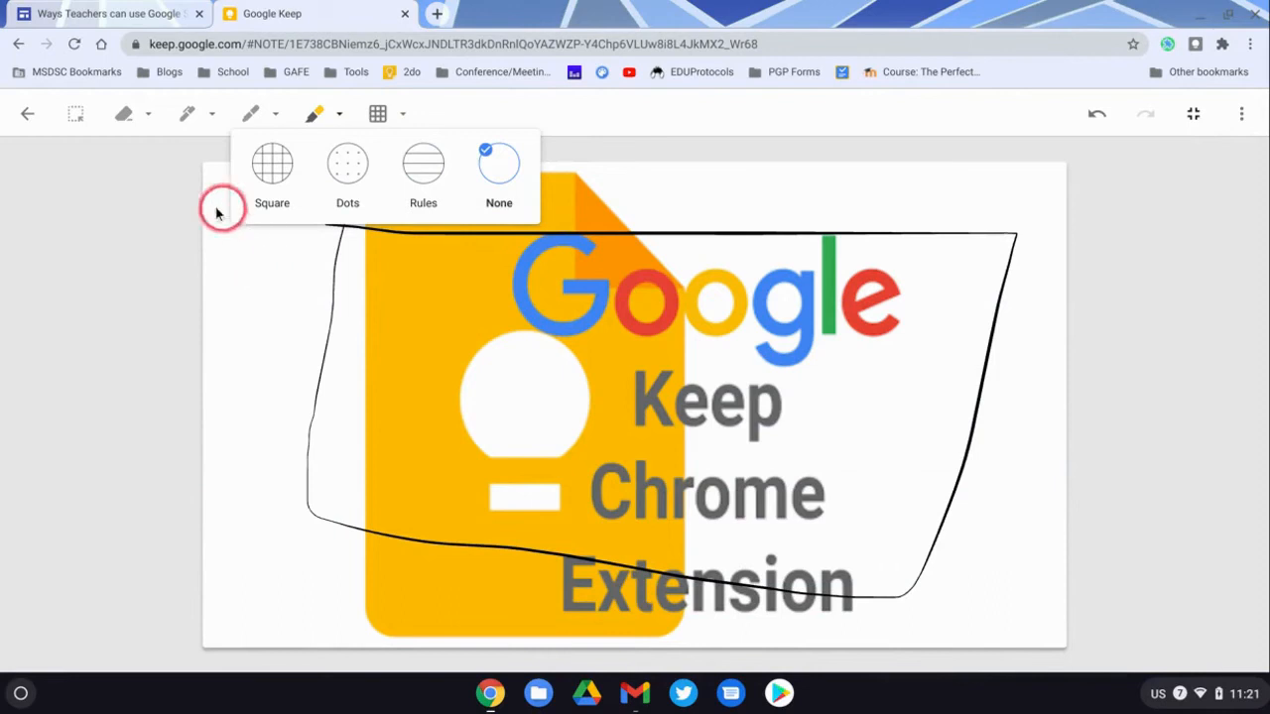
left_click(211, 256)
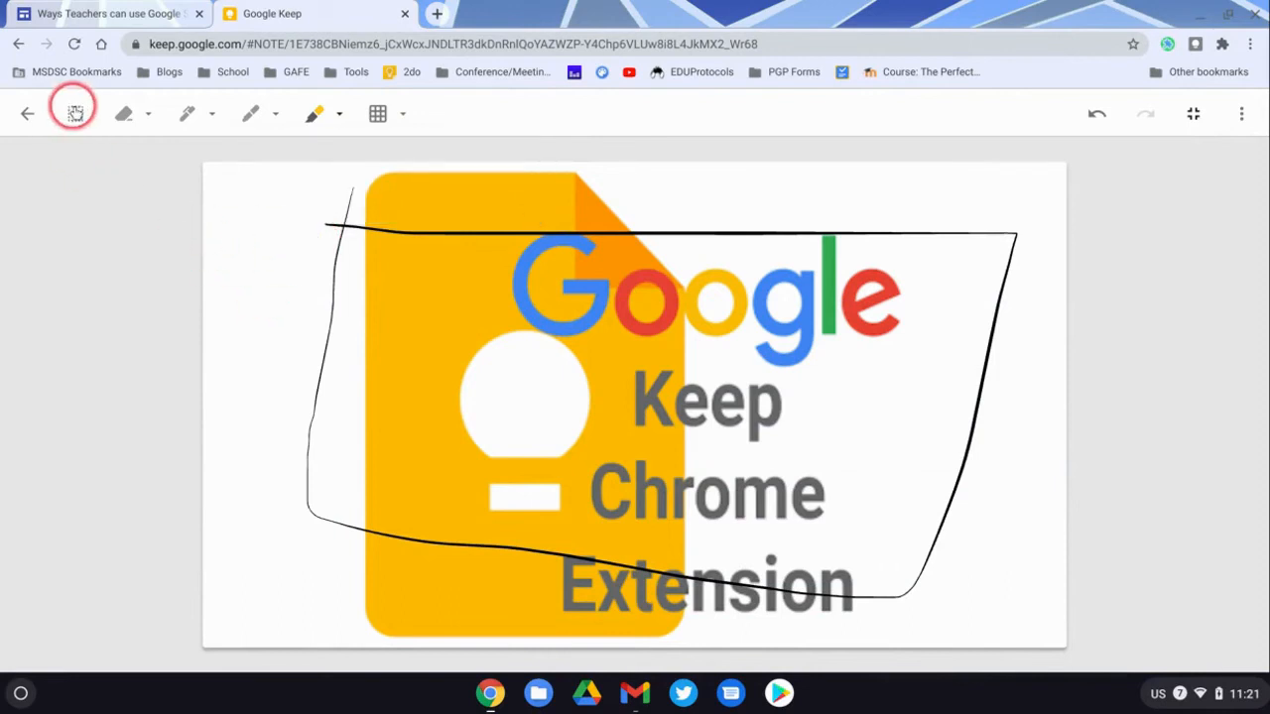
left_click(33, 115)
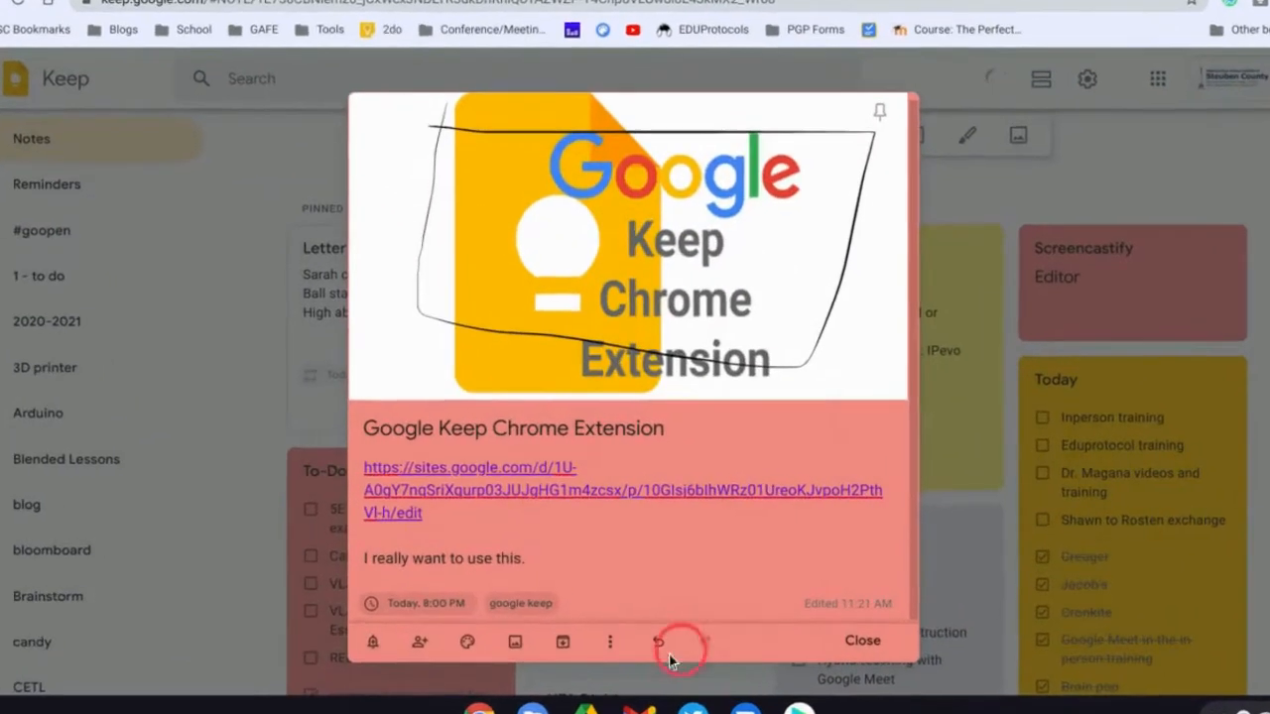
Create the label "workspace" and apply it to the note.
left_click(611, 645)
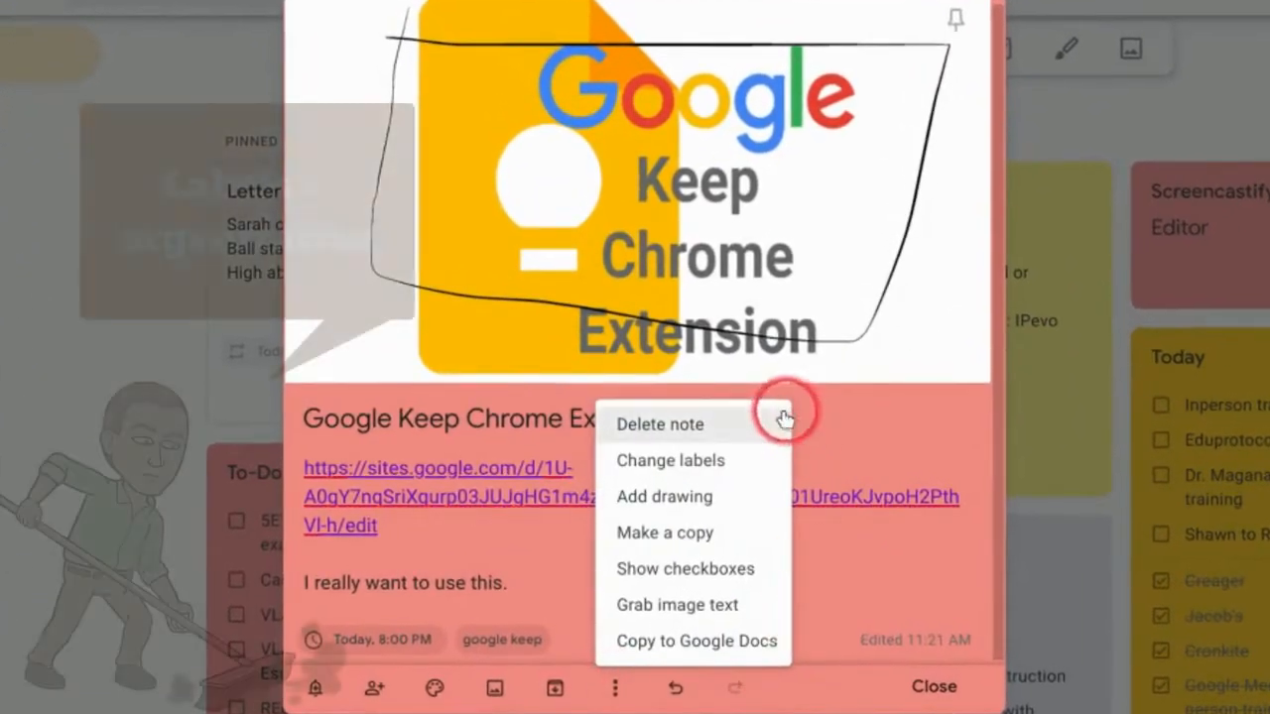
left_click(731, 462)
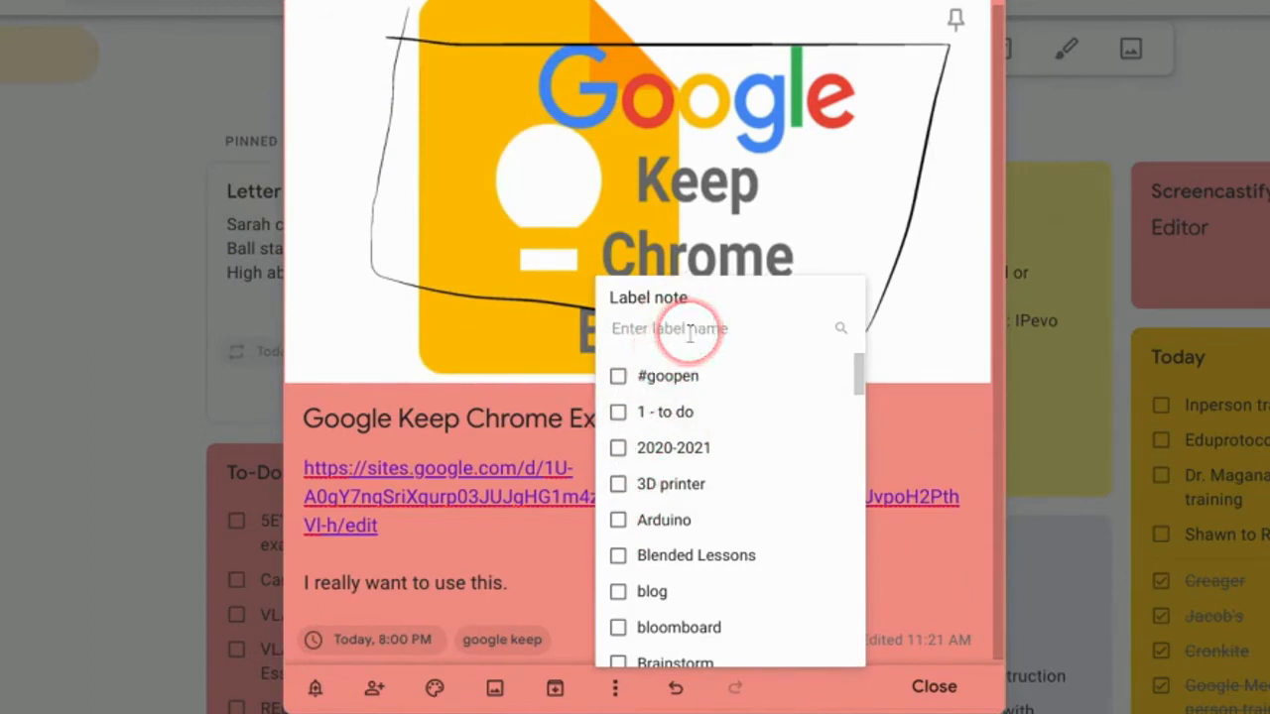
type("workspace")
left_click(708, 385)
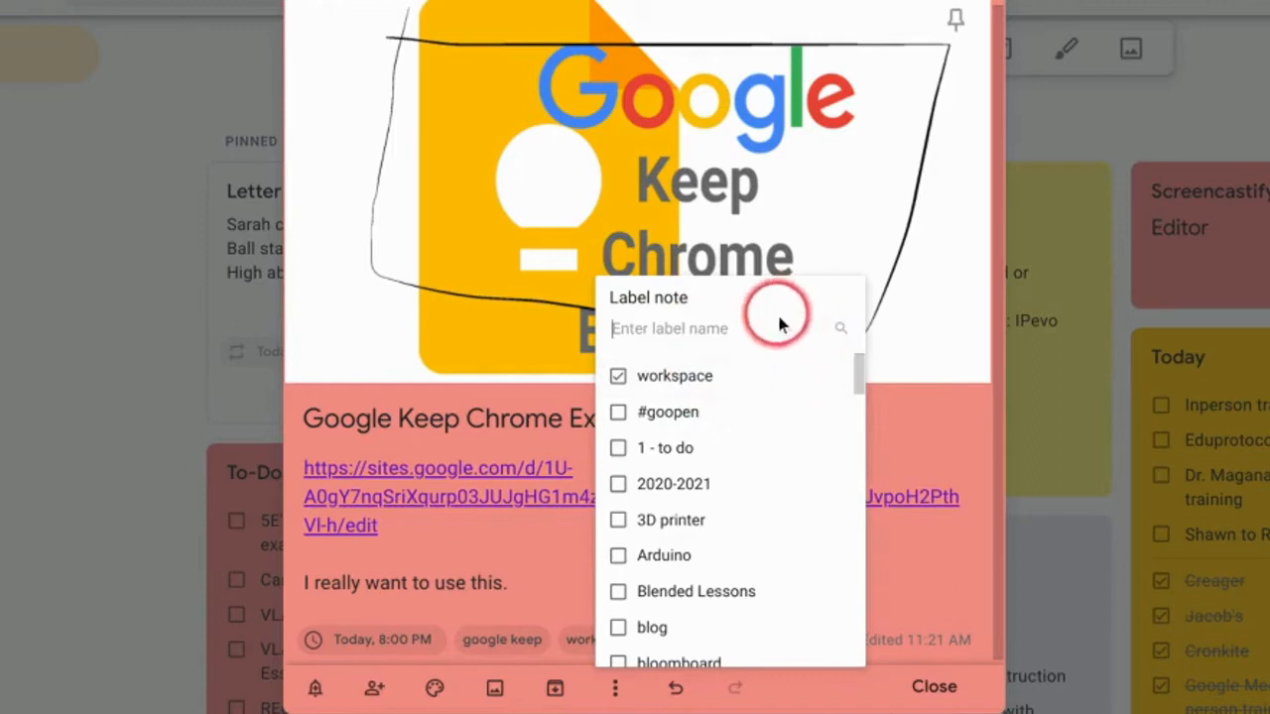
Search the note's label list for "keep" and close the list.
left_click_drag(861, 378, 780, 356)
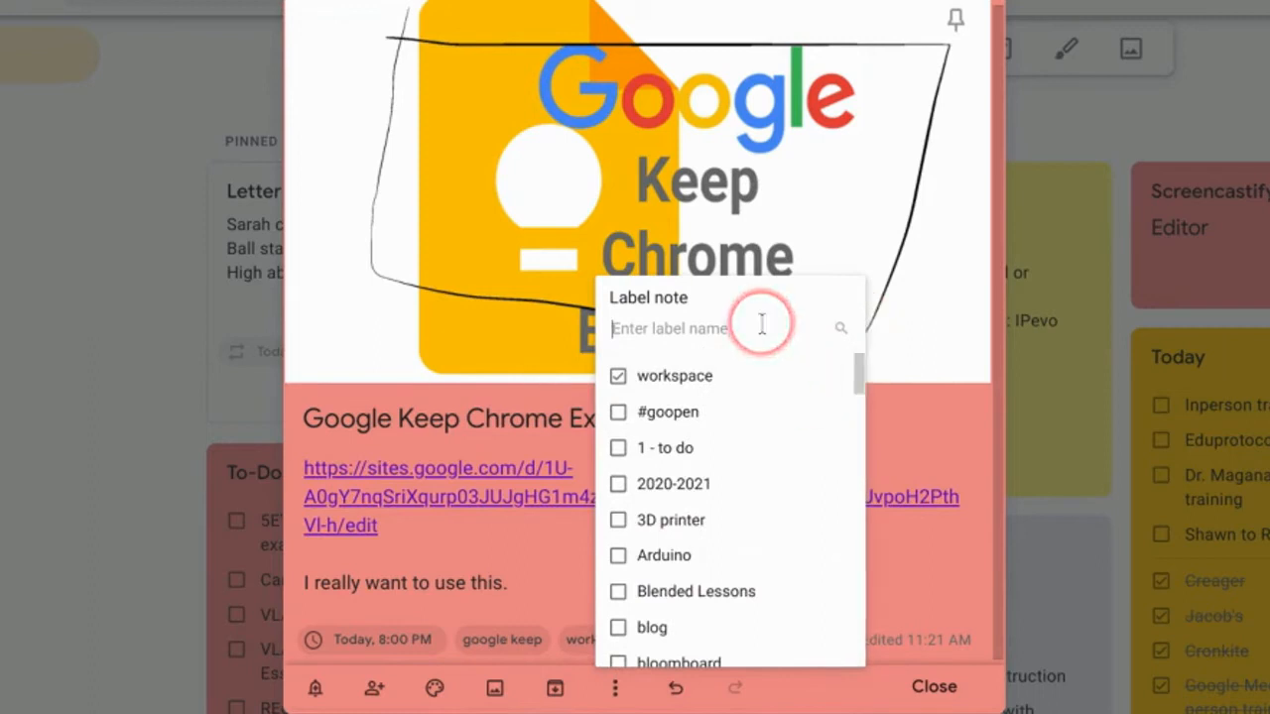
type("keep")
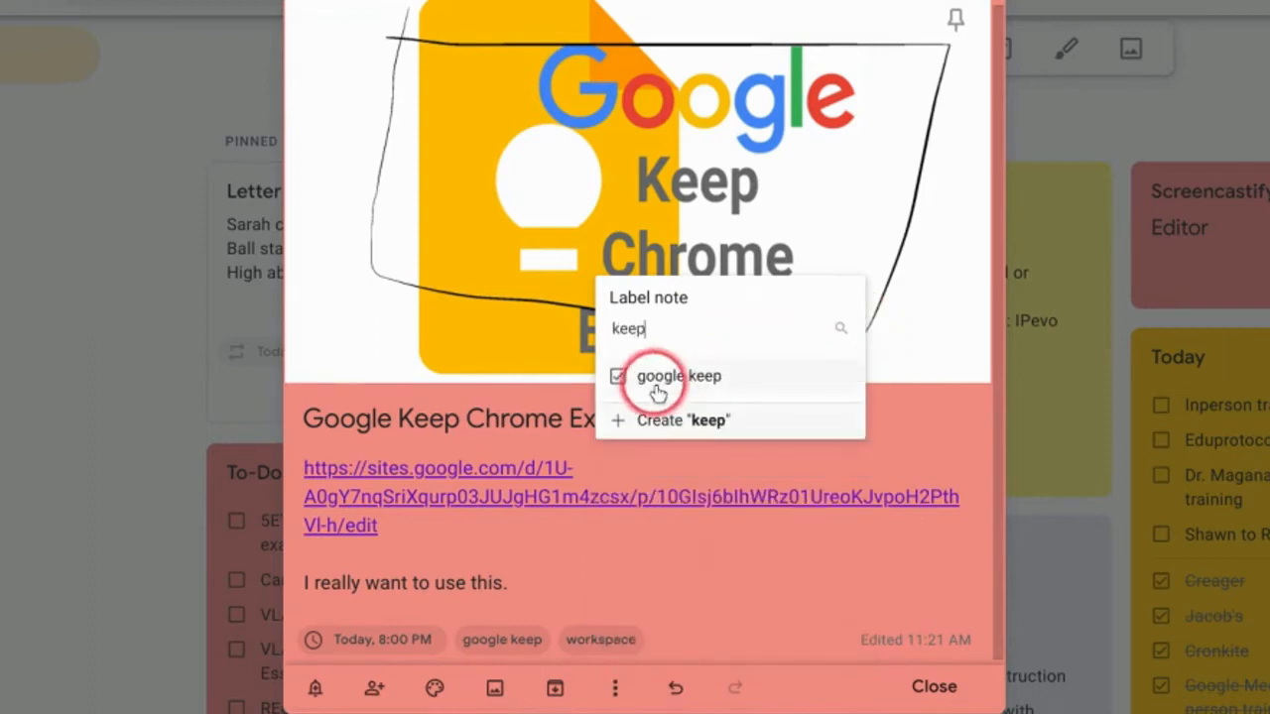
left_click(960, 452)
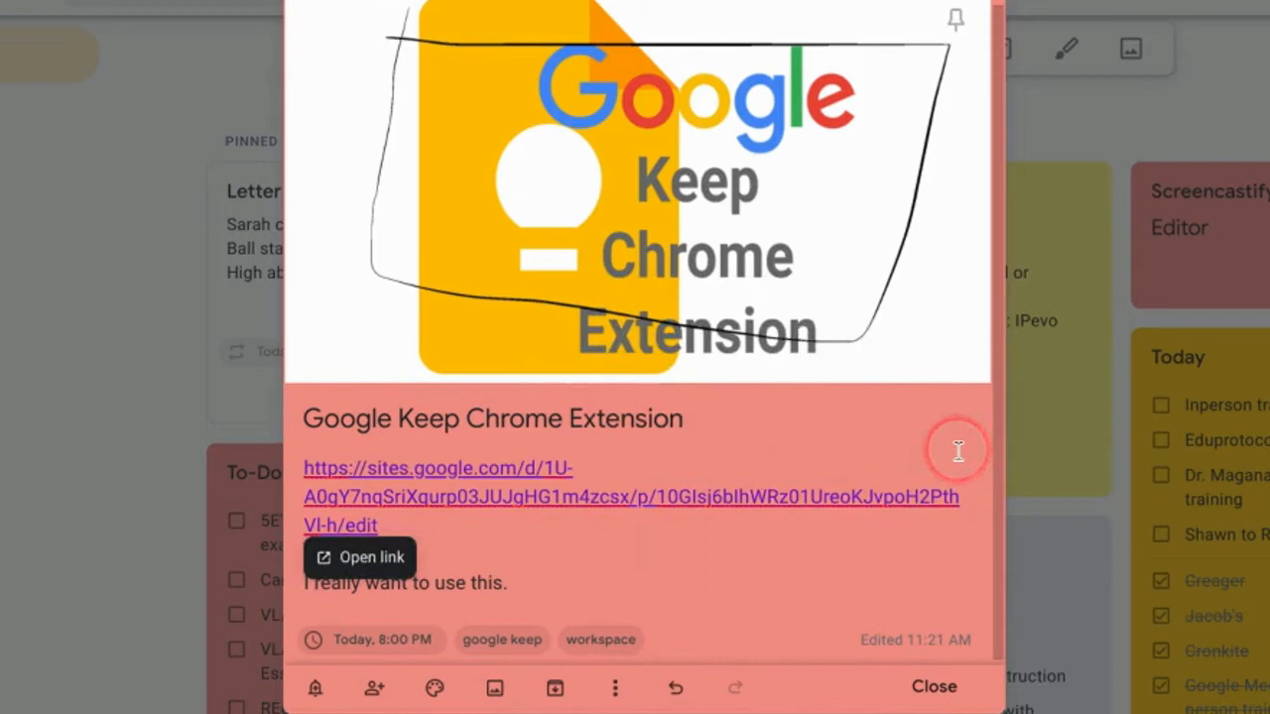
Show all notes labelled workspace and open the Google Keep Chrome Extension note.
left_click(585, 642)
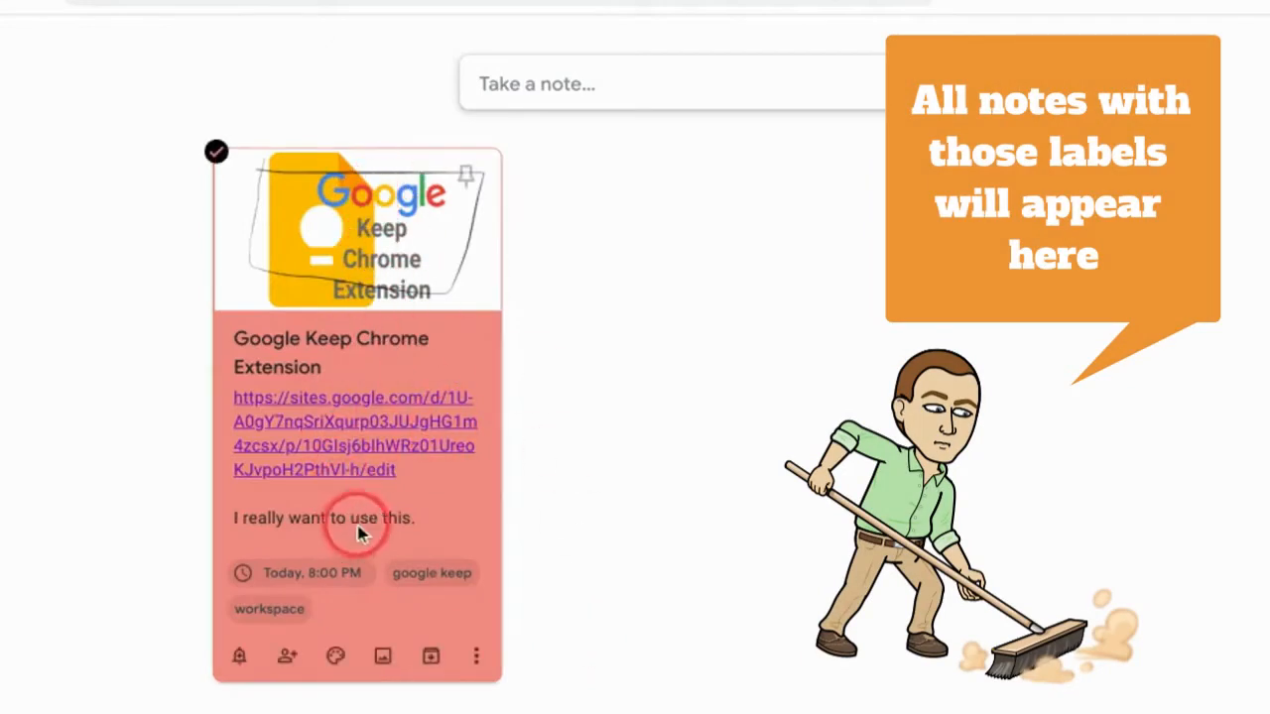
left_click(380, 292)
Add a blank drawing to the note and sketch three freehand black zigzag strokes on it.
left_click(621, 671)
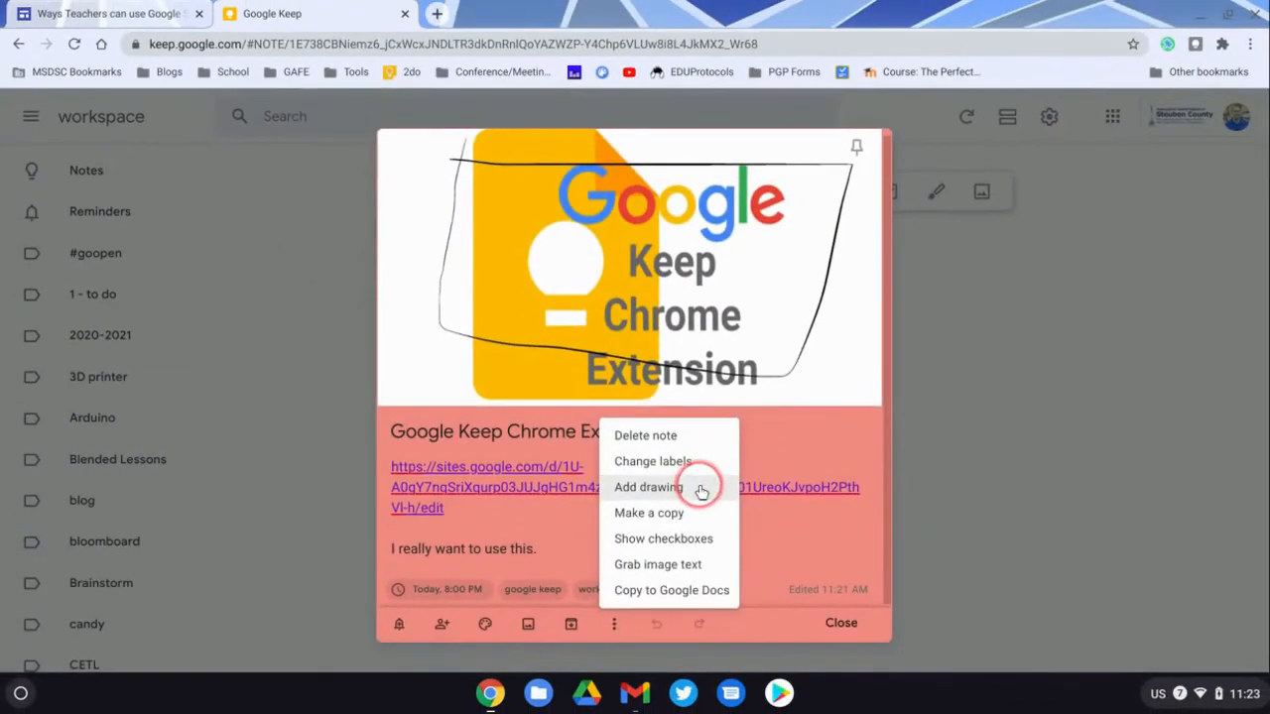
left_click(649, 487)
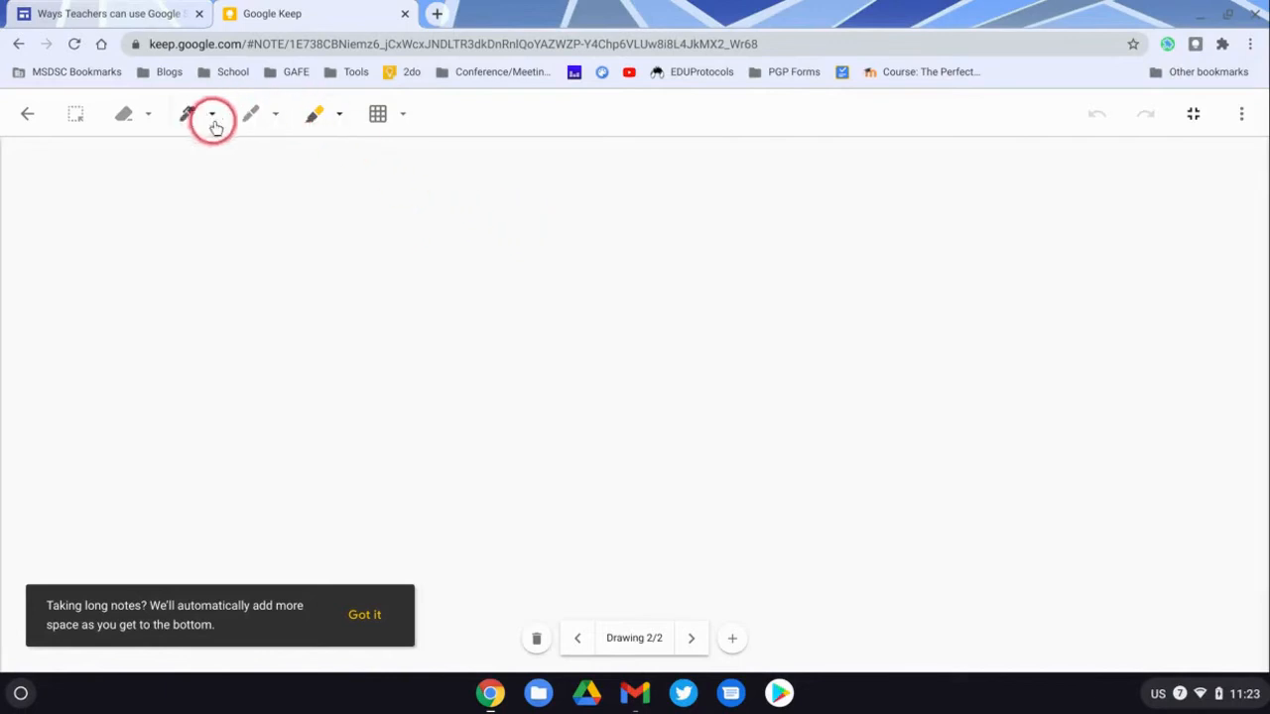
mouse_move(657, 207)
left_mouse_down()
mouse_move(598, 258)
mouse_move(694, 346)
mouse_move(833, 354)
left_mouse_up()
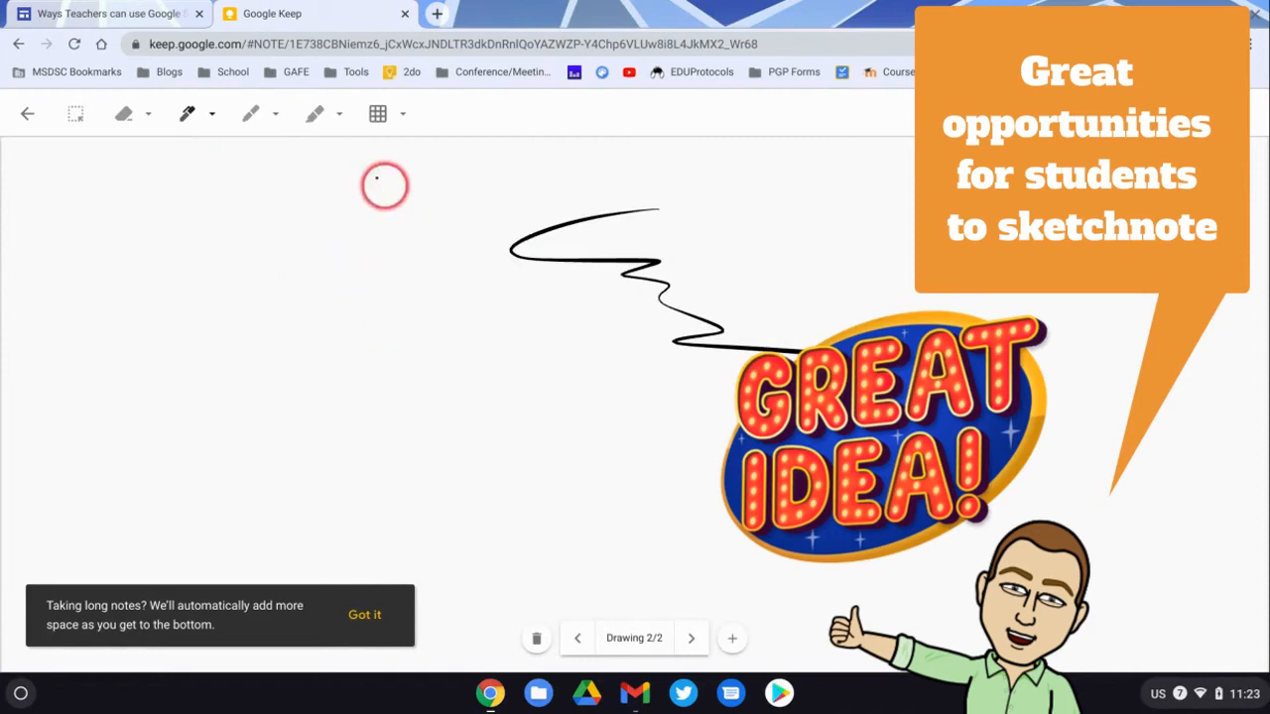
left_click_drag(400, 314, 418, 388)
mouse_move(350, 209)
left_mouse_down()
mouse_move(442, 312)
mouse_move(623, 458)
left_mouse_up()
Add another drawing page with a yellow highlighter zigzag and page back to the first drawing.
left_click(317, 116)
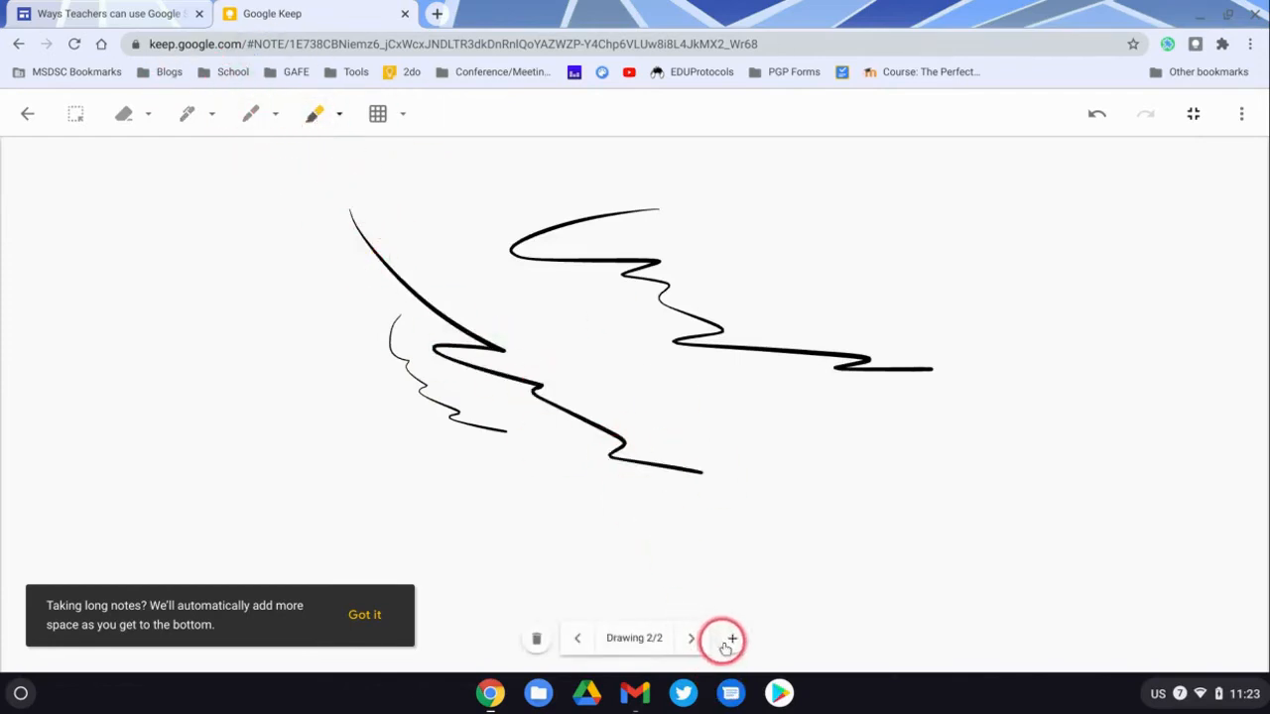
left_click(731, 640)
mouse_move(429, 217)
left_mouse_down()
mouse_move(463, 326)
mouse_move(725, 513)
left_mouse_up()
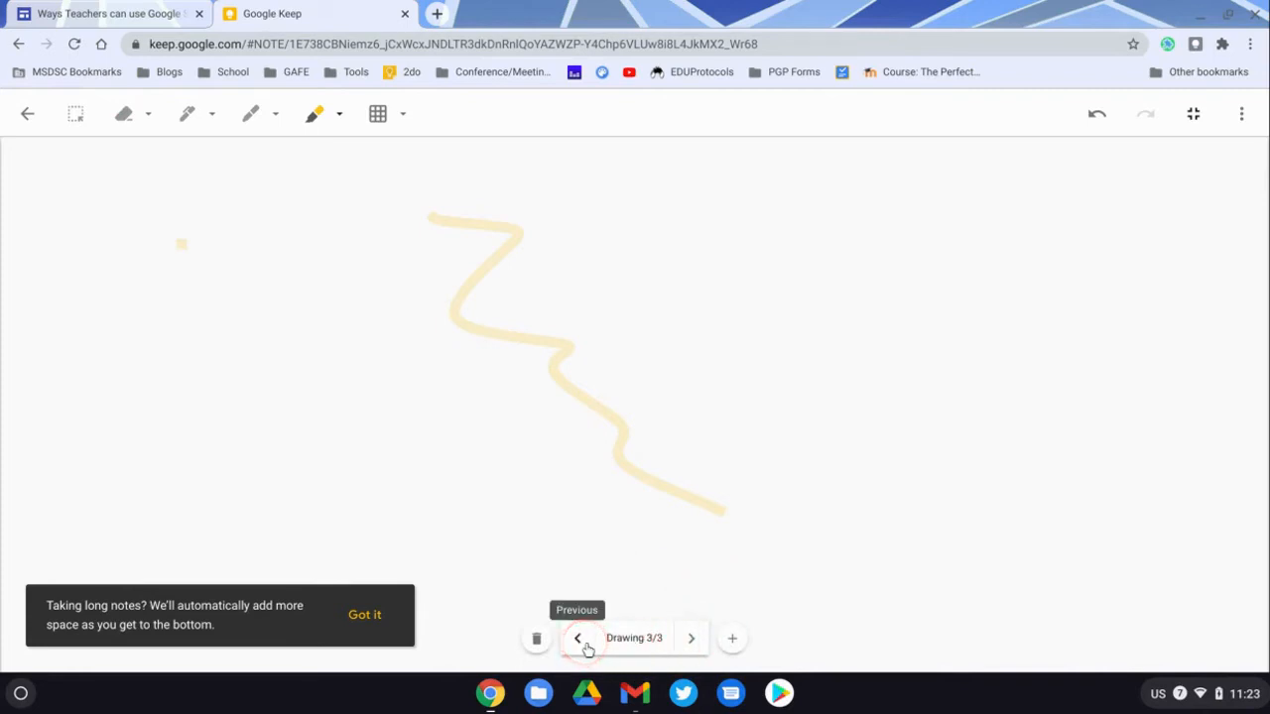
left_click(578, 638)
left_click(580, 641)
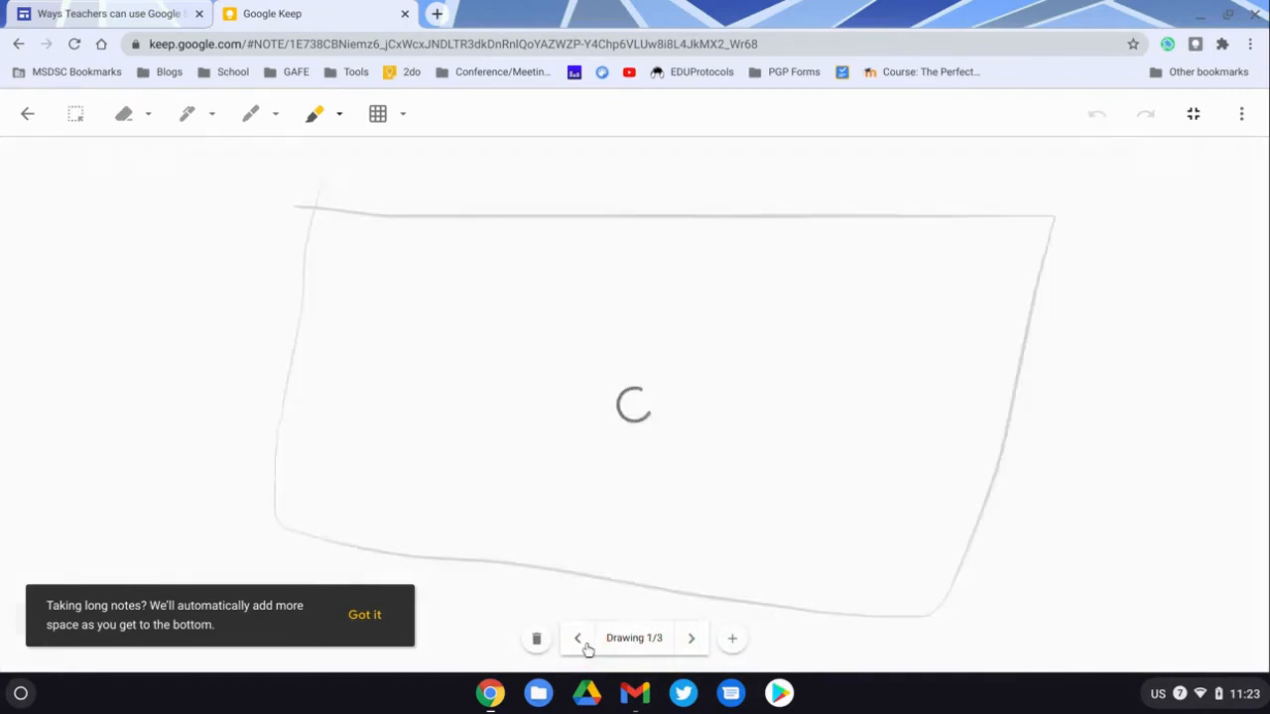
Exit the note's drawing pages and turn the note's text into a list with checkboxes.
left_click(691, 640)
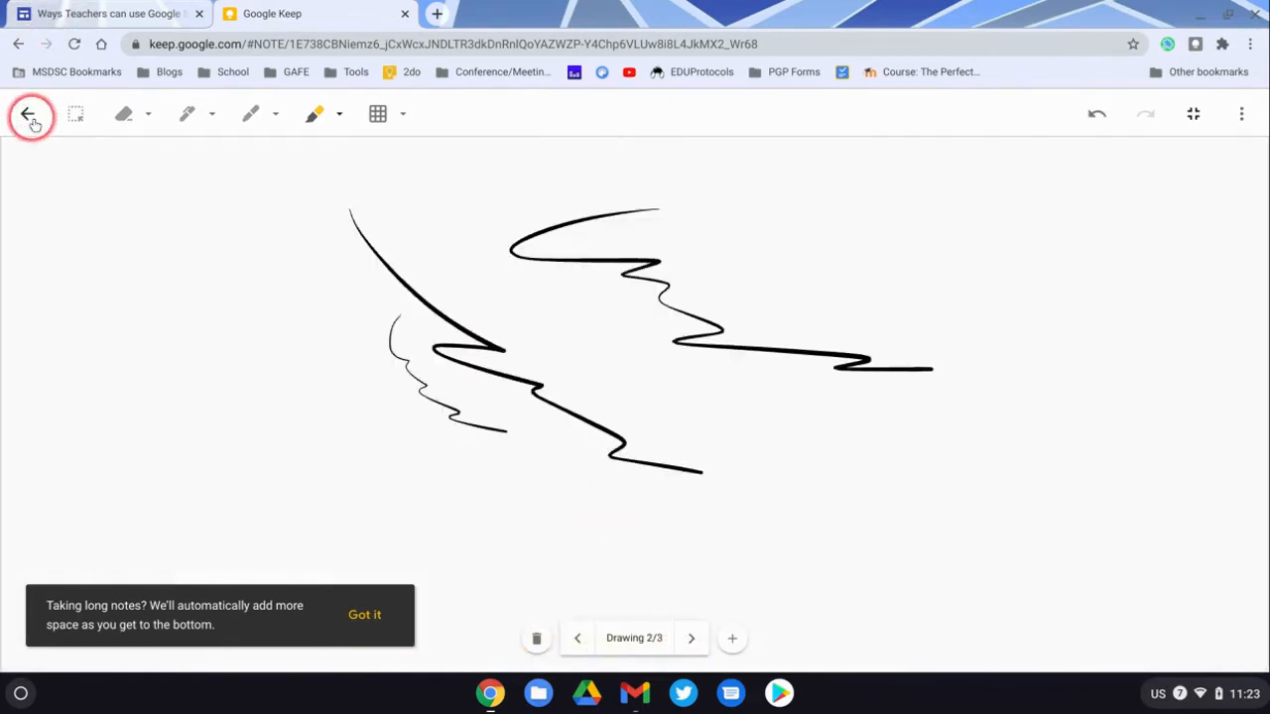
left_click(28, 115)
left_click(615, 501)
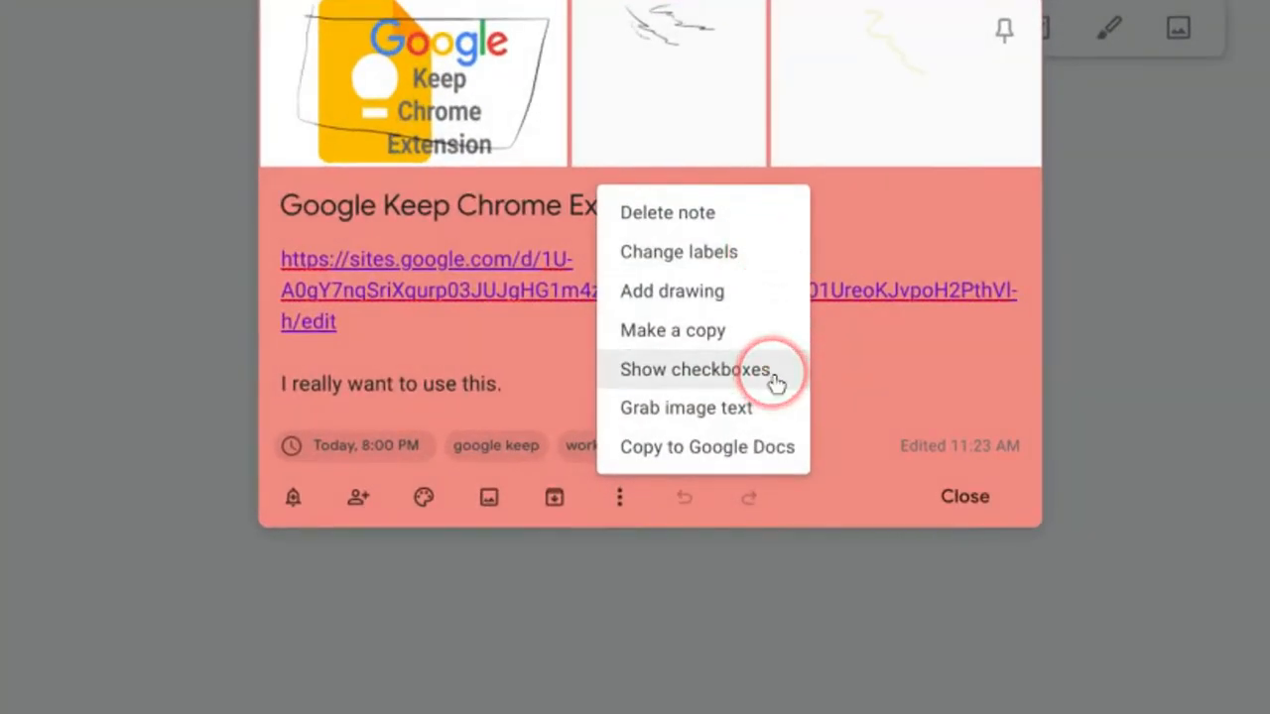
left_click(774, 382)
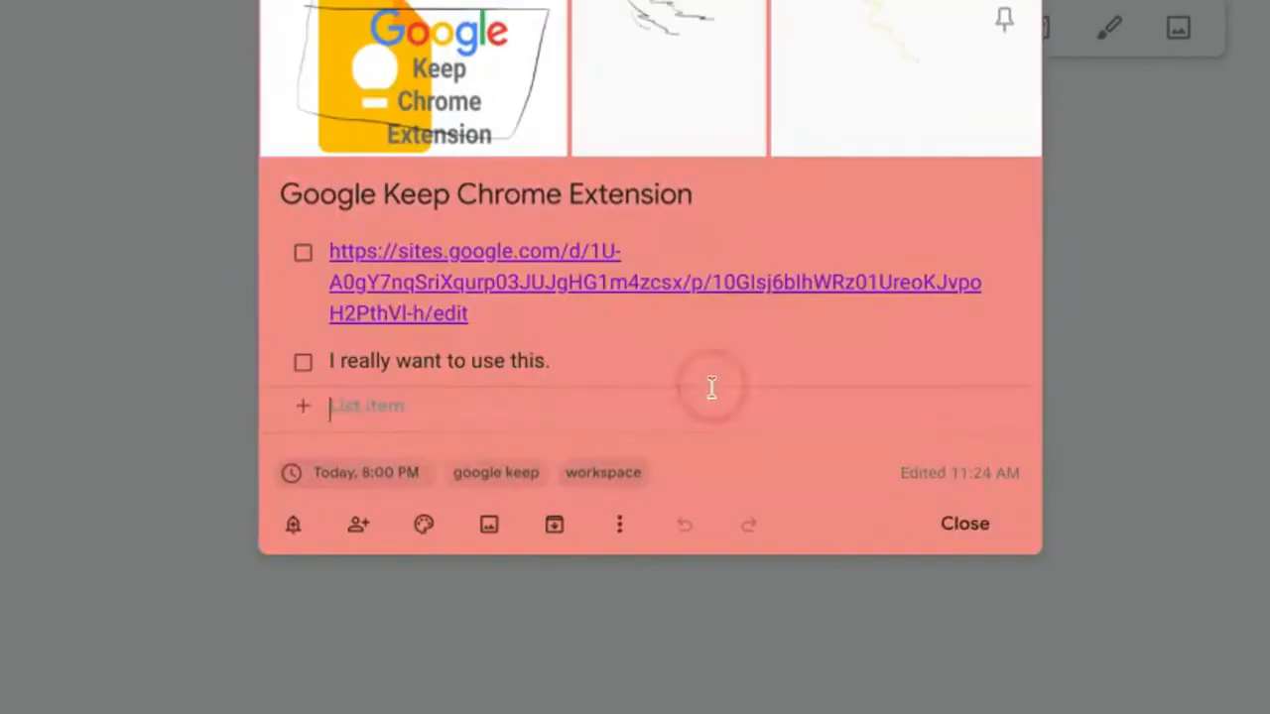
Add the checklist items "do this" and "do that" below "I really want to use this.".
left_click(636, 365)
key("Return")
type("do this")
key("Return")
type("do that")
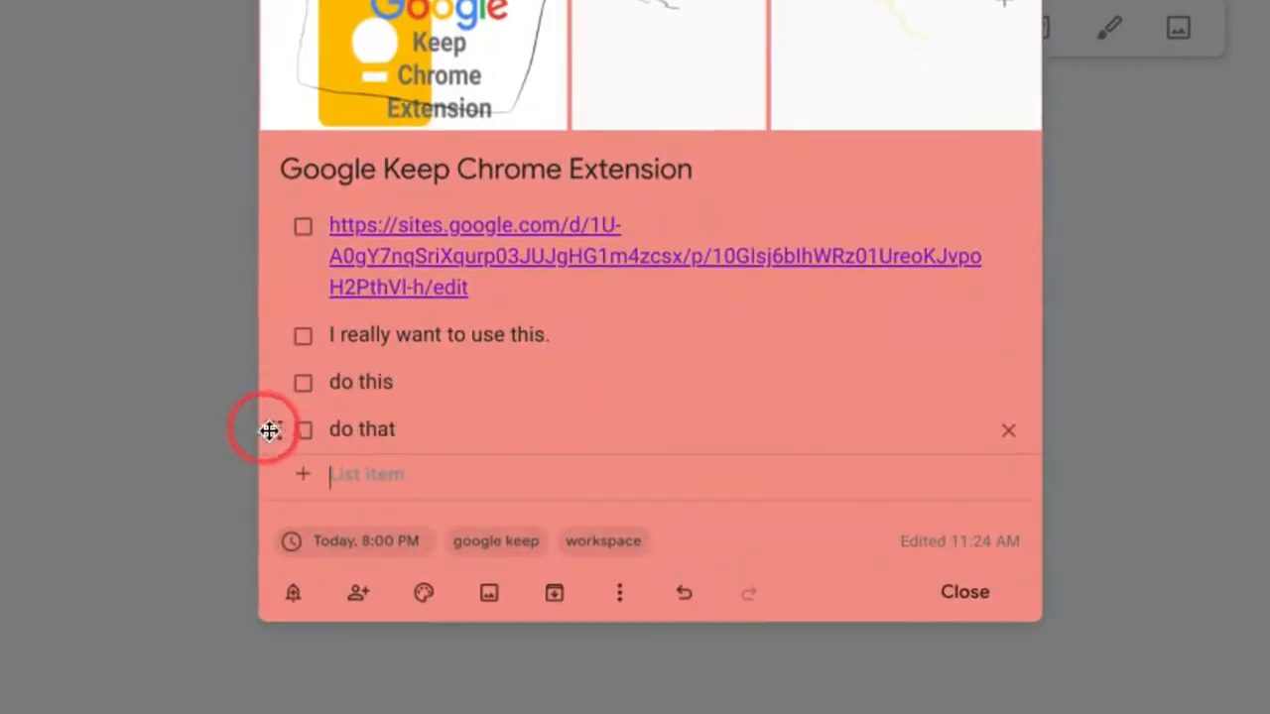
Indent the "do that" item beneath "do this" and return it to the main list level.
left_click_drag(275, 430, 359, 438)
left_click_drag(341, 432, 278, 442)
left_click(862, 462)
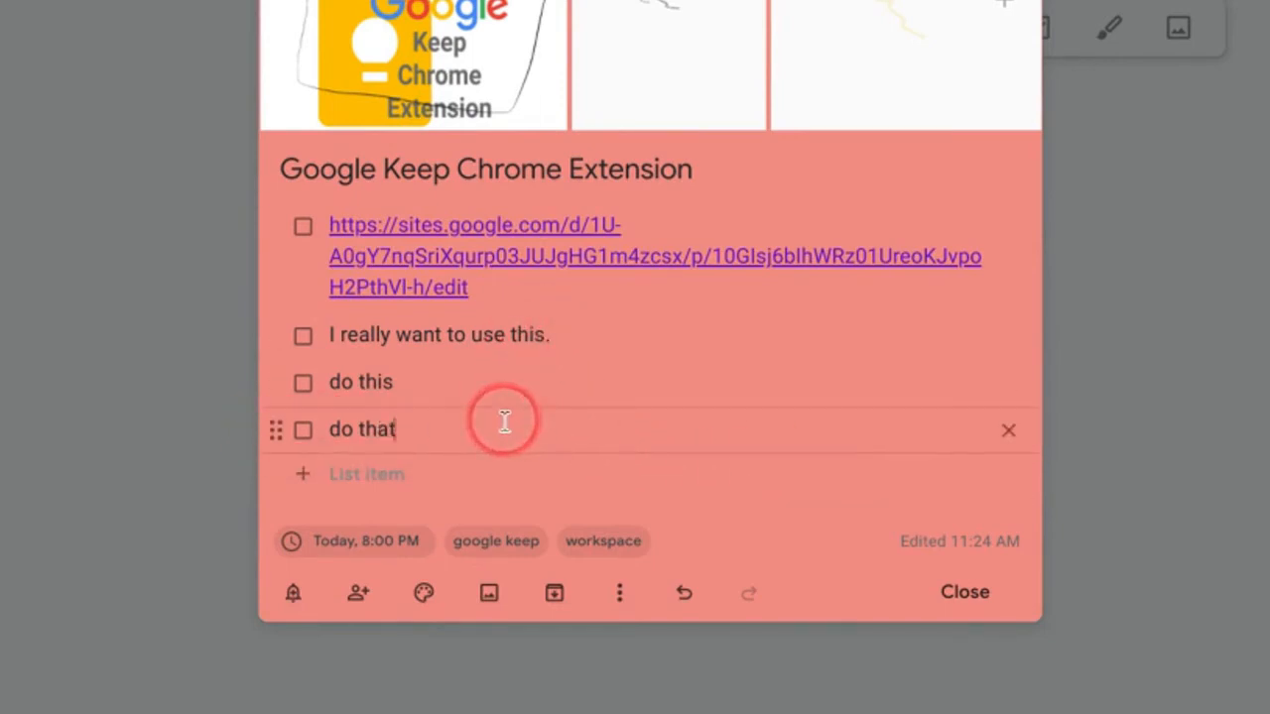
Copy the Google Keep Chrome Extension note to Google Docs and open the resulting document.
left_click(625, 593)
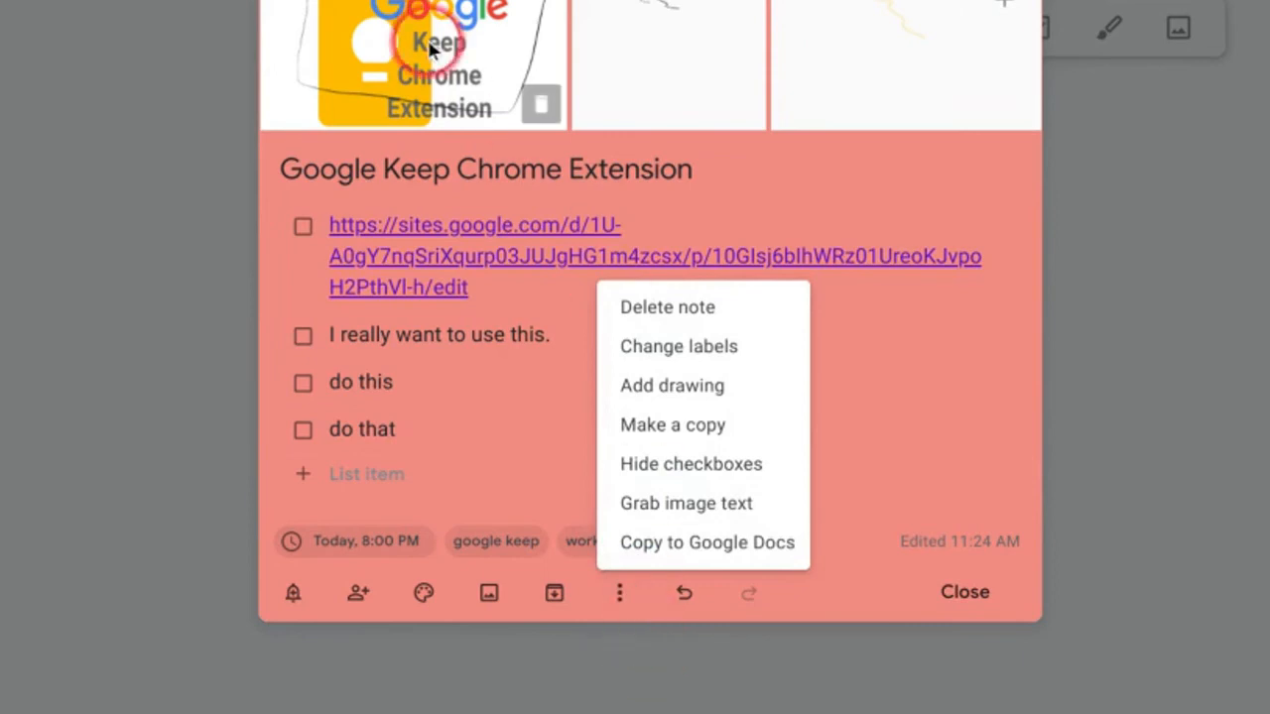
left_click(699, 543)
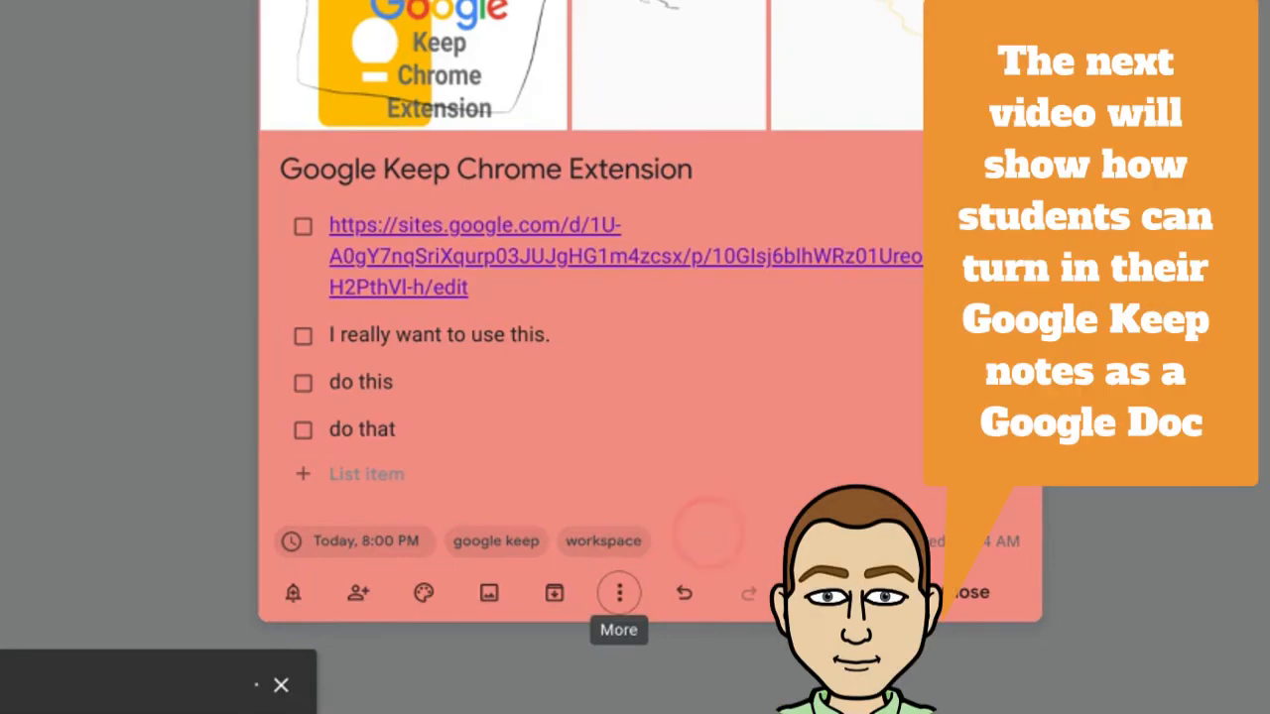
left_click(179, 678)
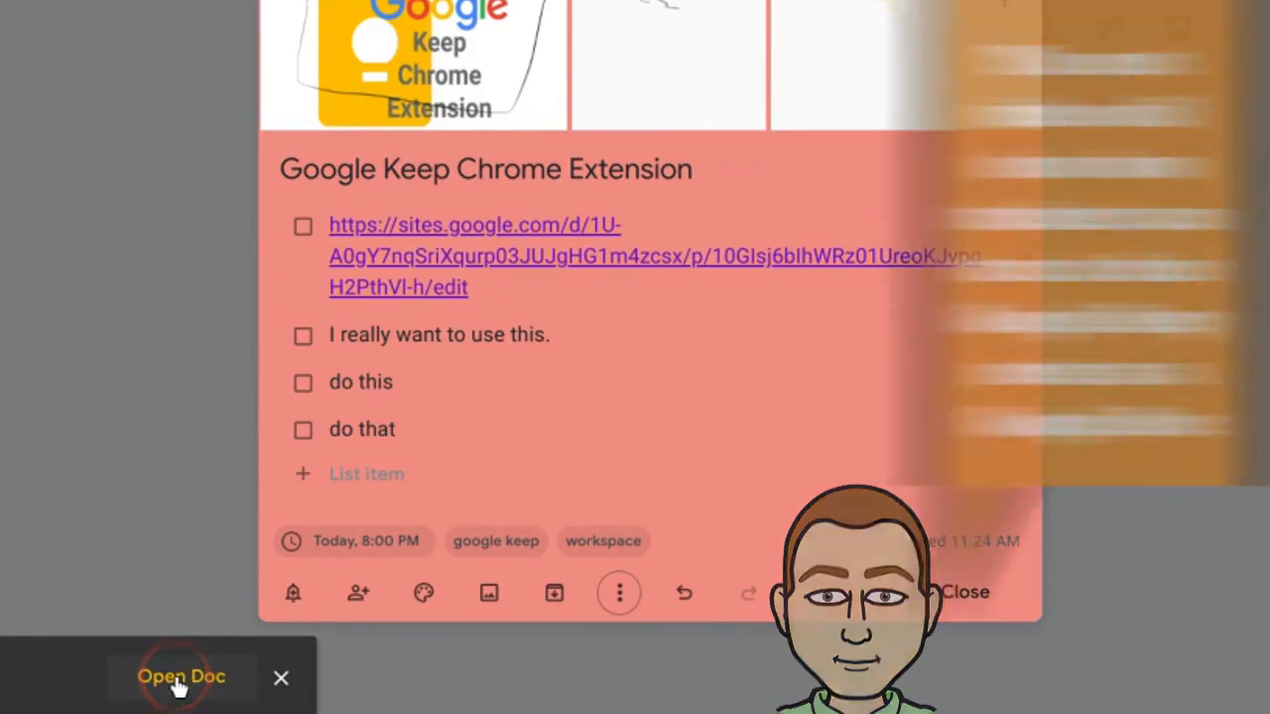
left_click(629, 419)
left_click(170, 680)
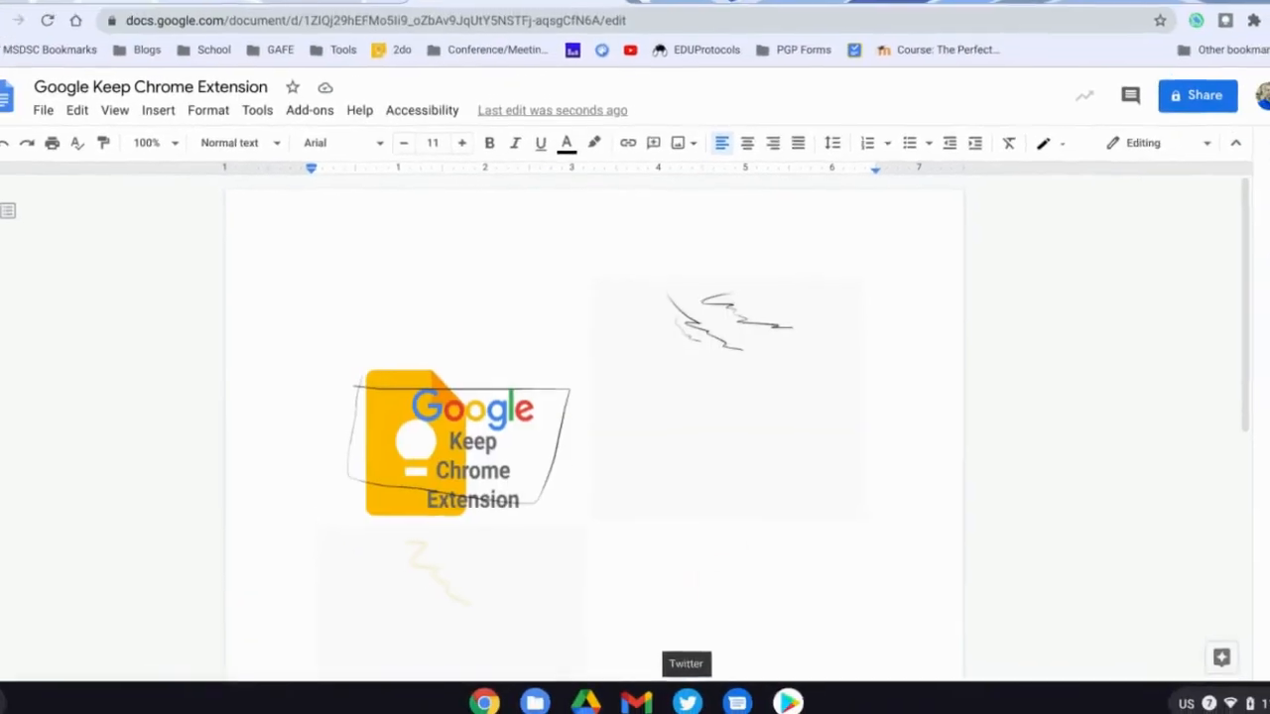
Review the copied images, drawings and list items in the Google Docs document, and return to the note in Google Keep.
scroll(472, 270, "down", 2)
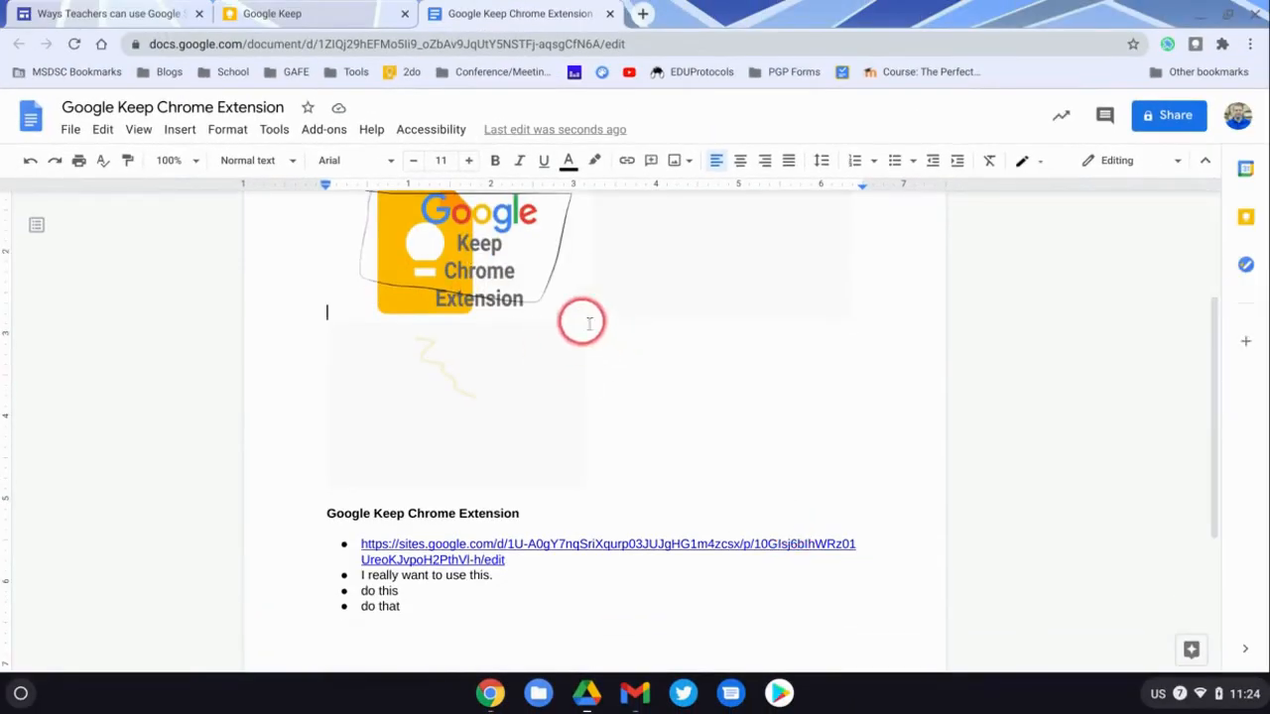
scroll(556, 491, "down", 1)
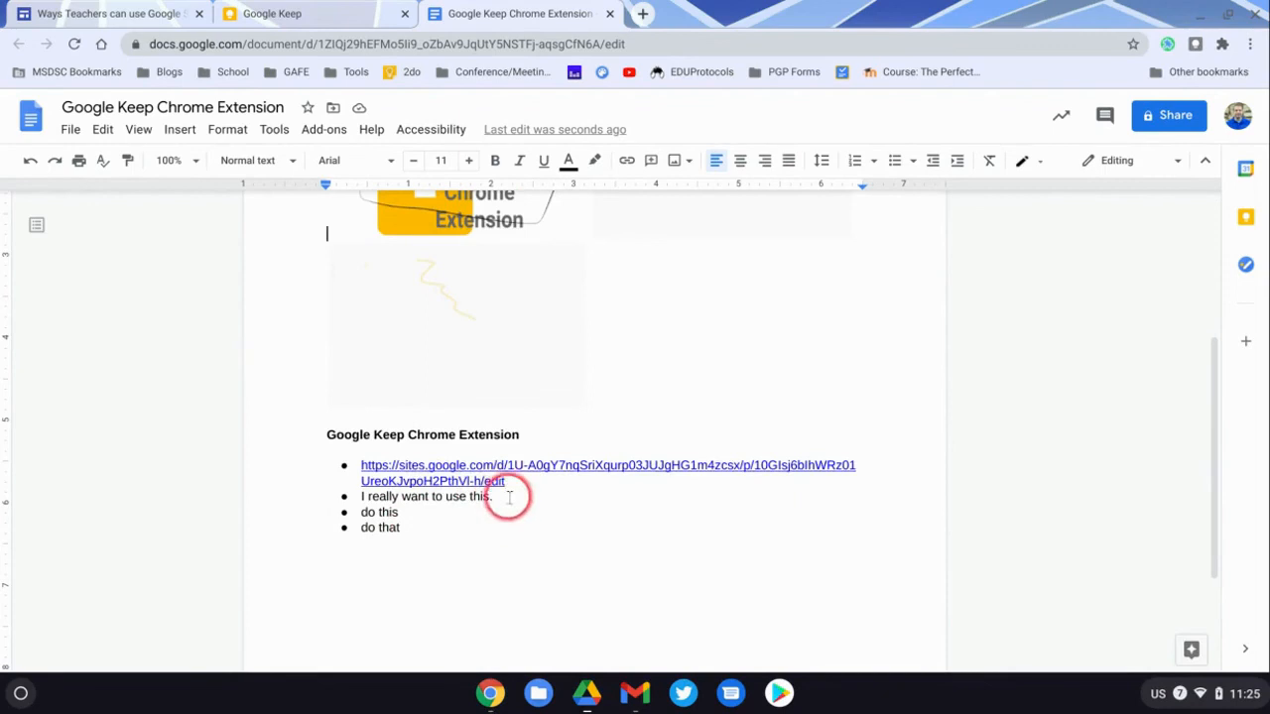
scroll(507, 496, "up", 3)
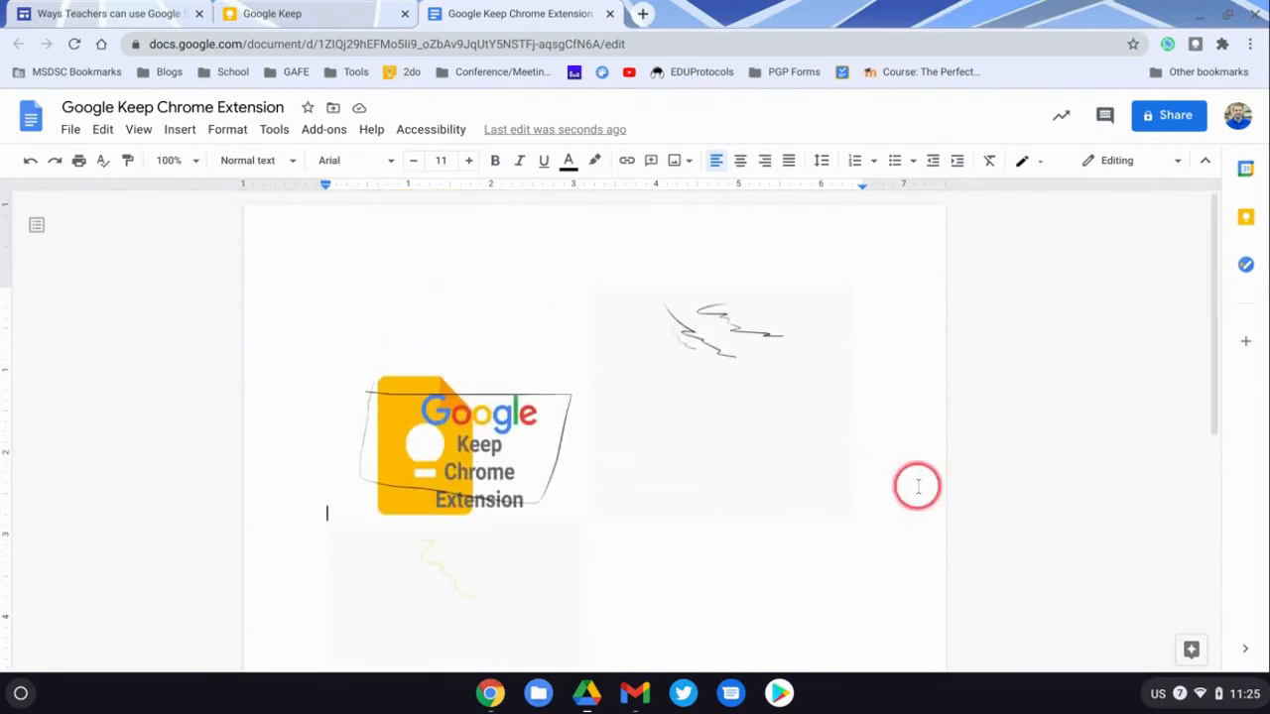
scroll(918, 486, "down", 4)
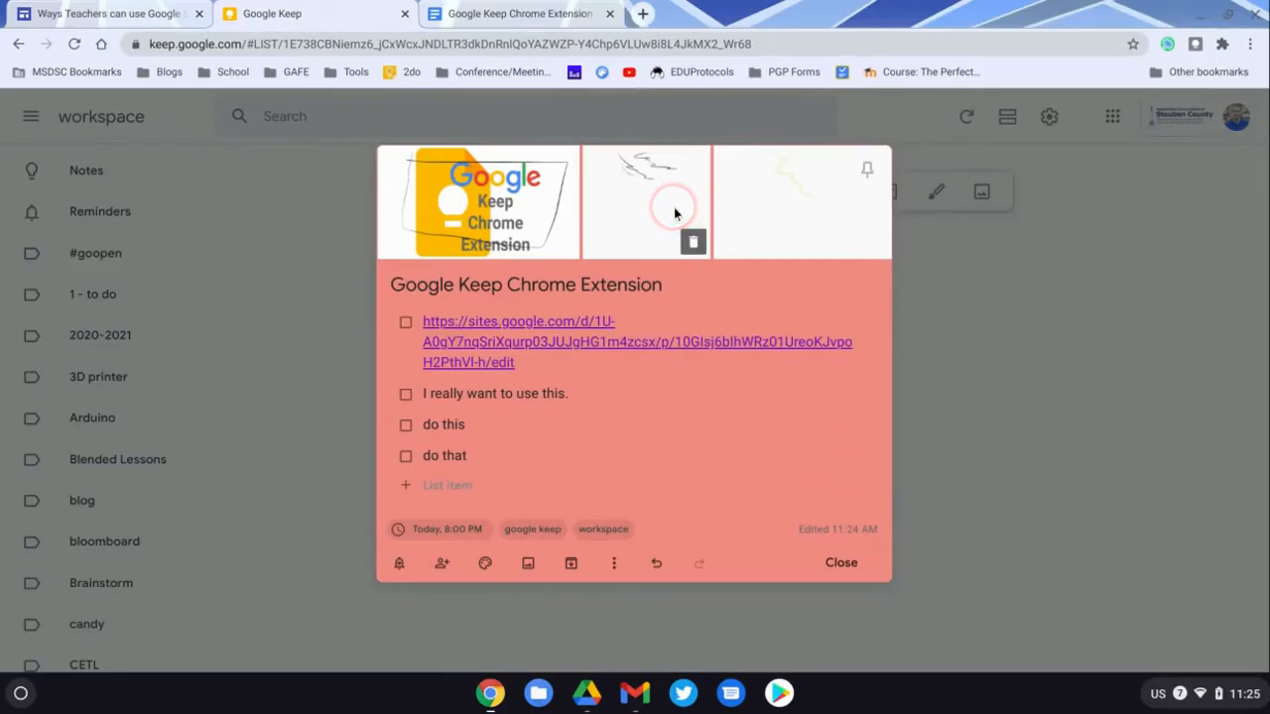
left_click(1175, 74)
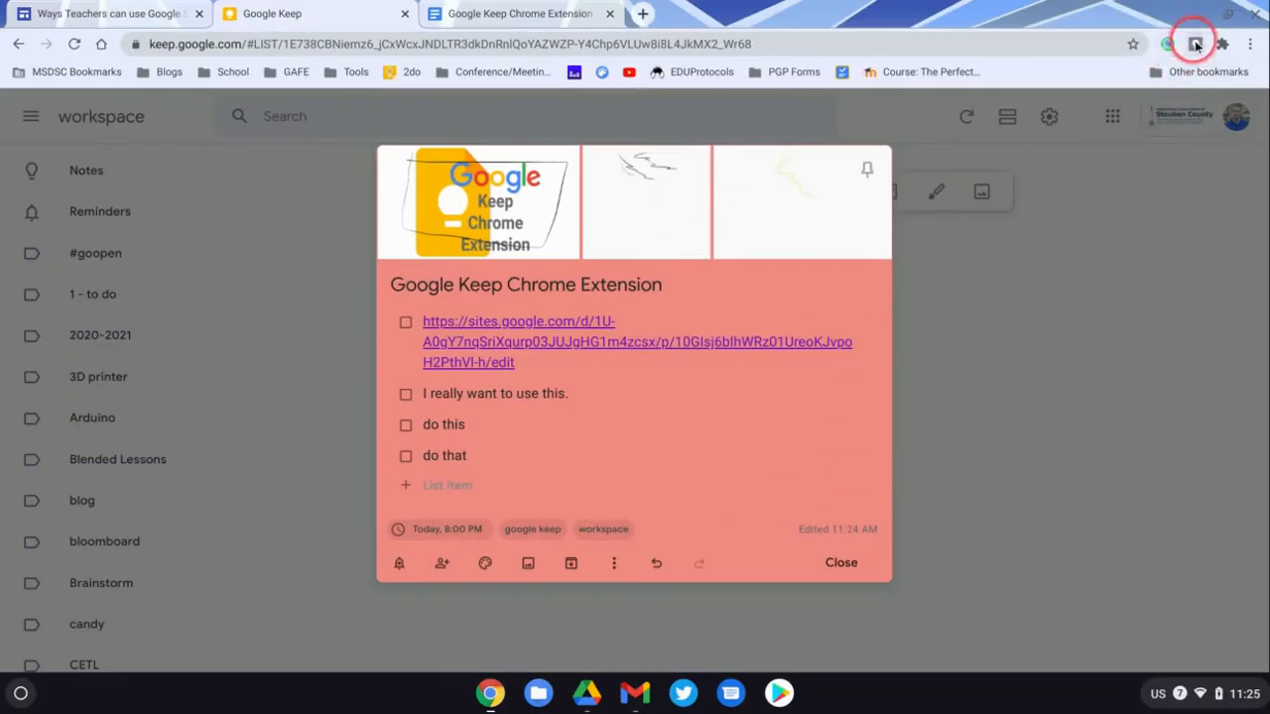